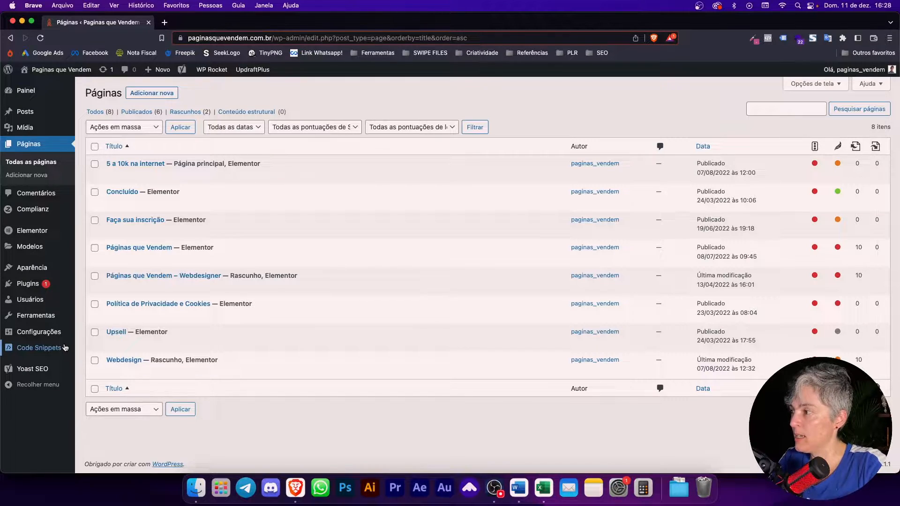
Step: Show Plugins instalados and highlight the Complianz | Consentimento de Cookie GDPR/CCPA row
{"action": "mouse_move", "coordinate": [65, 347]}
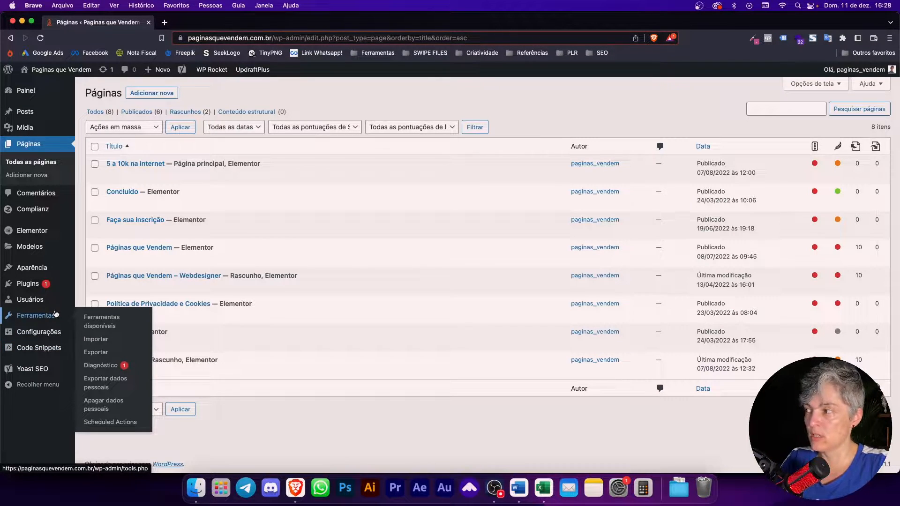
{"action": "mouse_move", "coordinate": [32, 289]}
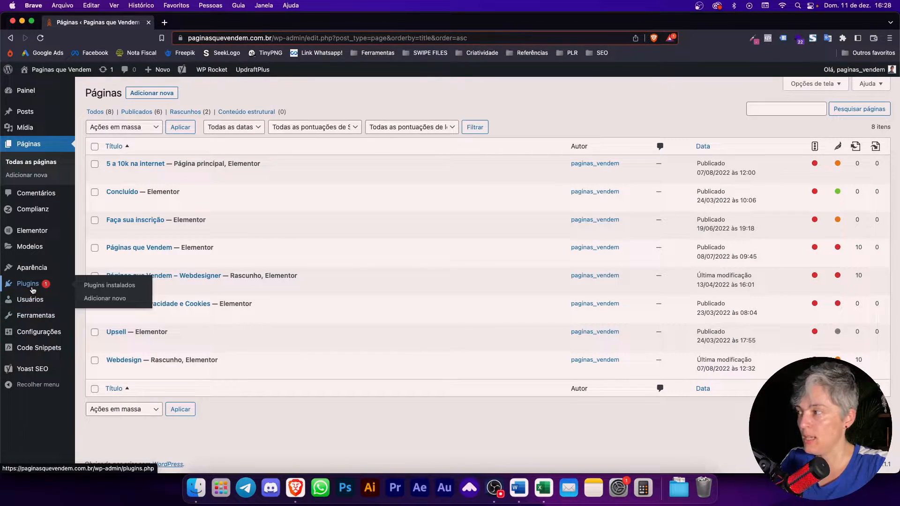
{"action": "left_click", "coordinate": [117, 285]}
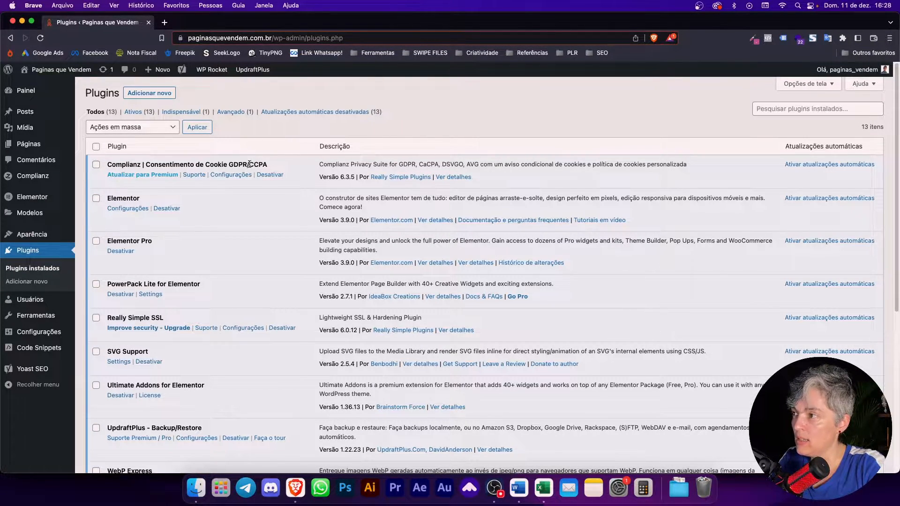
{"action": "left_click_drag", "start_coordinate": [256, 165], "coordinate": [263, 163]}
{"action": "left_click", "coordinate": [266, 165]}
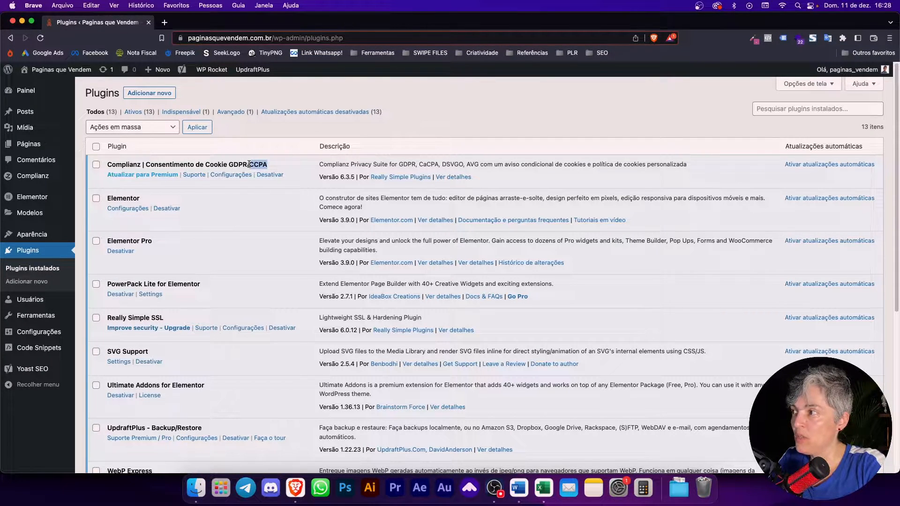
{"action": "left_click", "coordinate": [250, 165]}
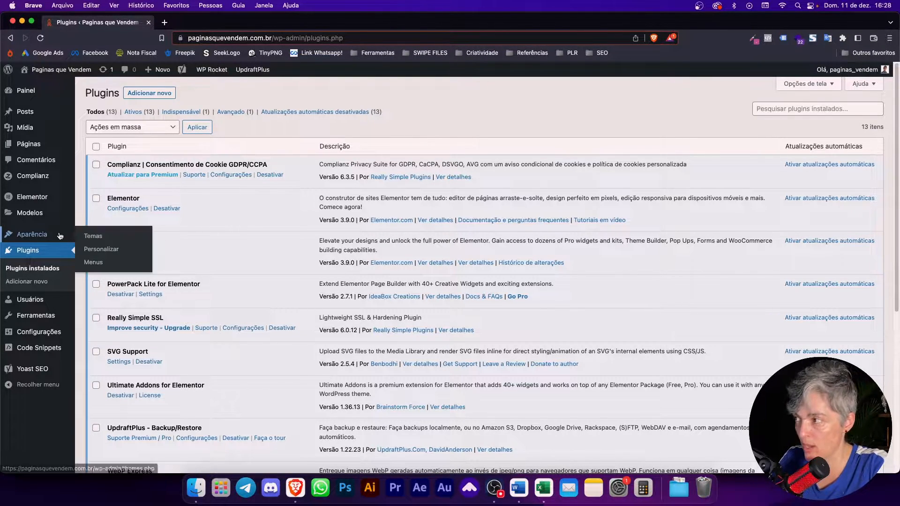
Step: In a new browser tab, go to the second site's suggested address and its wp-admin dashboard
{"action": "left_click", "coordinate": [164, 22]}
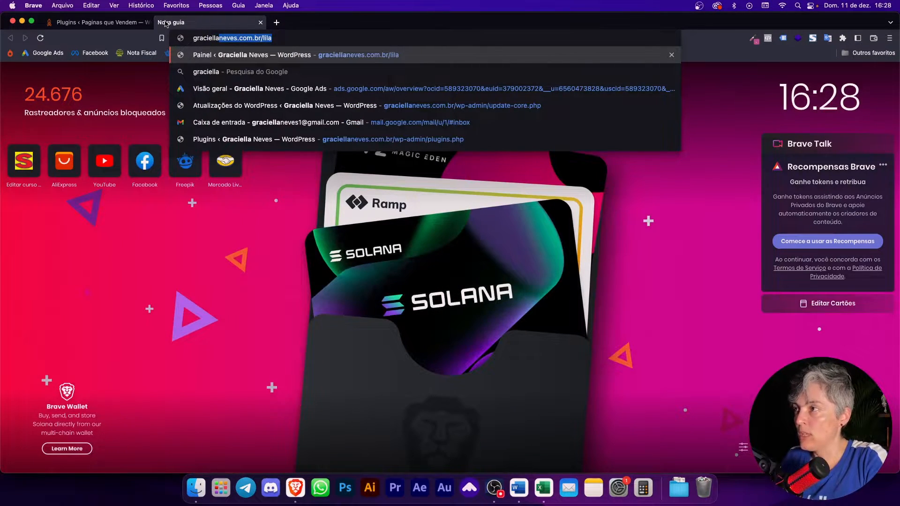
{"action": "key", "text": "Return"}
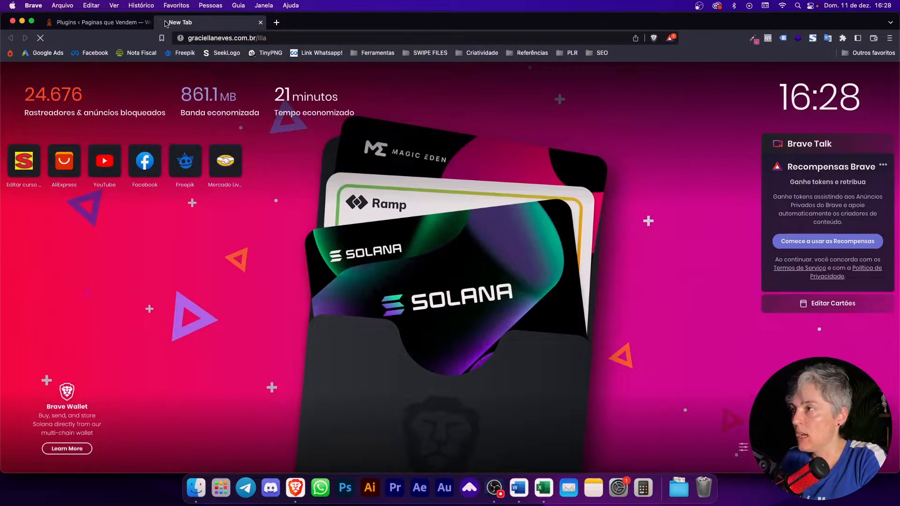
{"action": "key", "text": "super+w"}
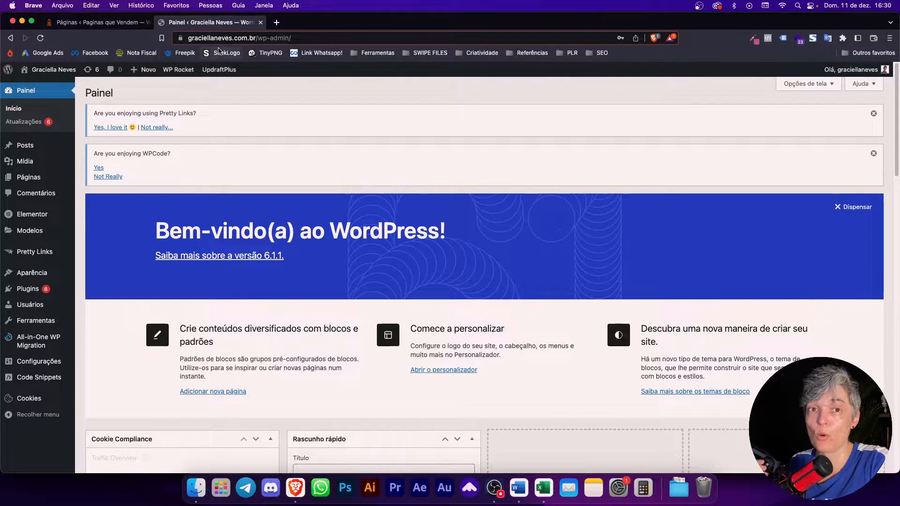
Step: Search the Adicionar novo plugin directory for 'complianz'
{"action": "mouse_move", "coordinate": [66, 339]}
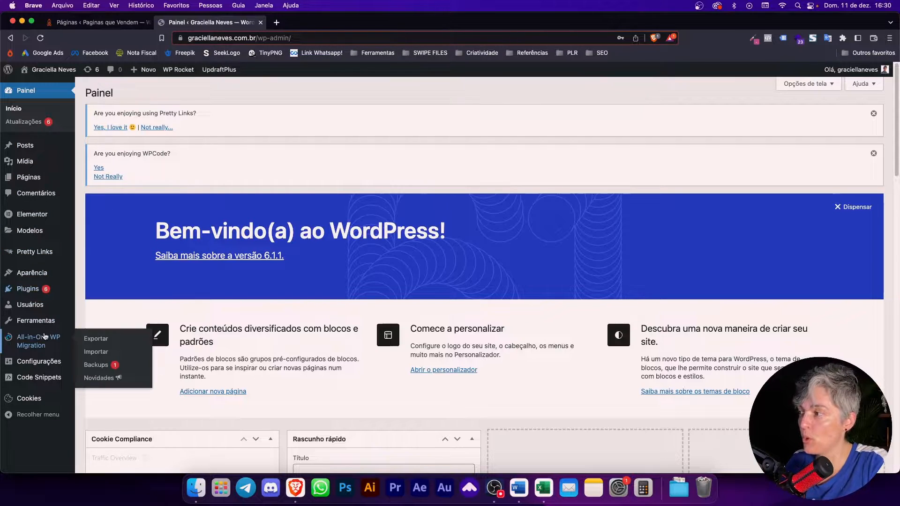
{"action": "mouse_move", "coordinate": [51, 289]}
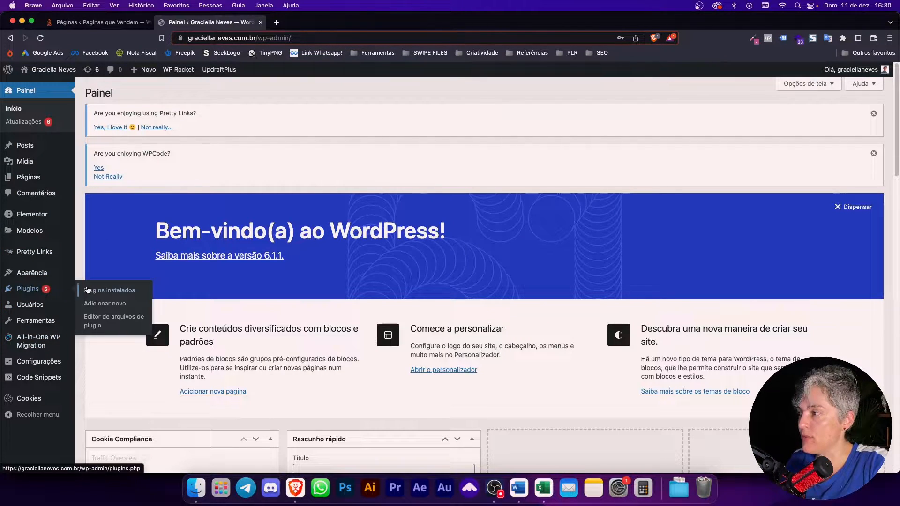
{"action": "left_click", "coordinate": [99, 303]}
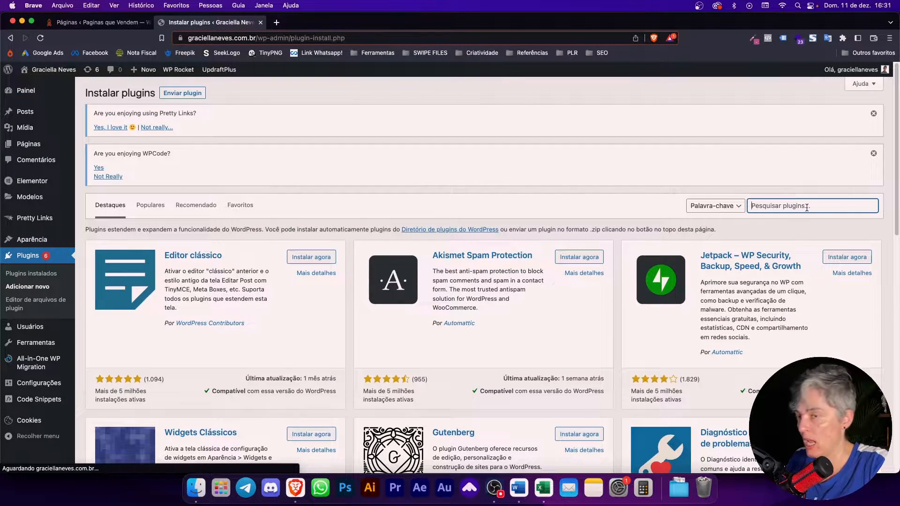
{"action": "left_click", "coordinate": [814, 206]}
{"action": "type", "text": "co"}
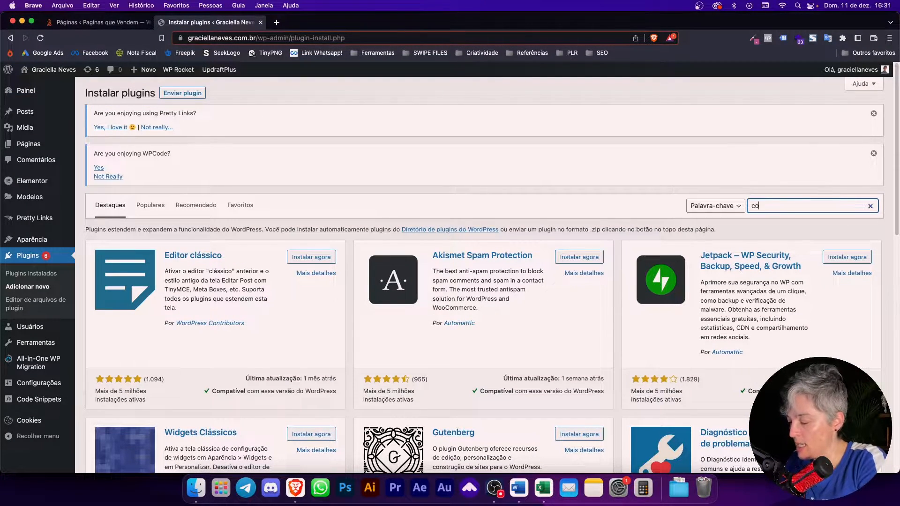
{"action": "type", "text": "mplianz"}
{"action": "key", "text": "Return"}
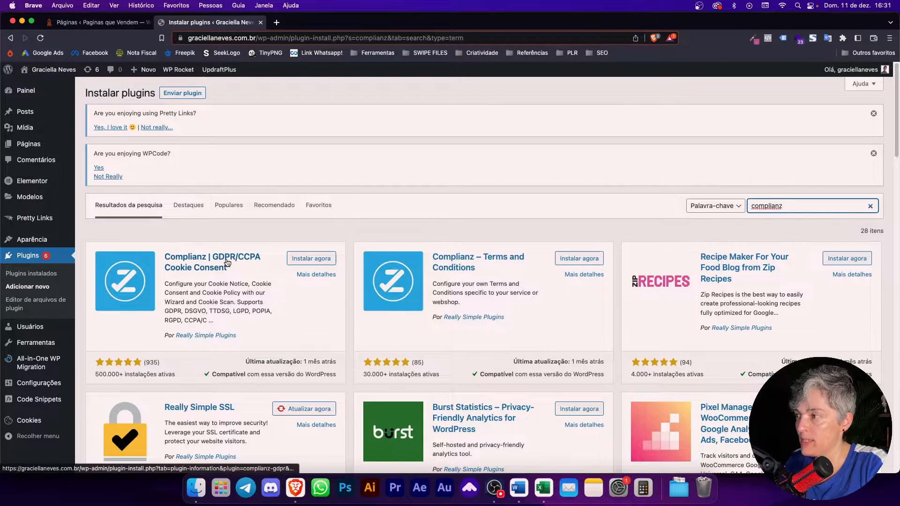
Step: Install and activate Complianz GDPR/CCPA Cookie Consent
{"action": "left_click", "coordinate": [303, 259]}
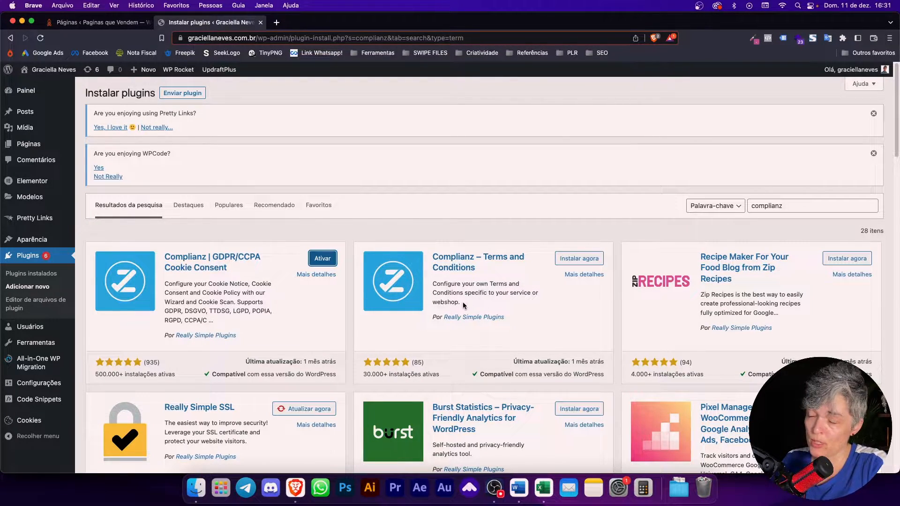
{"action": "left_click", "coordinate": [326, 260]}
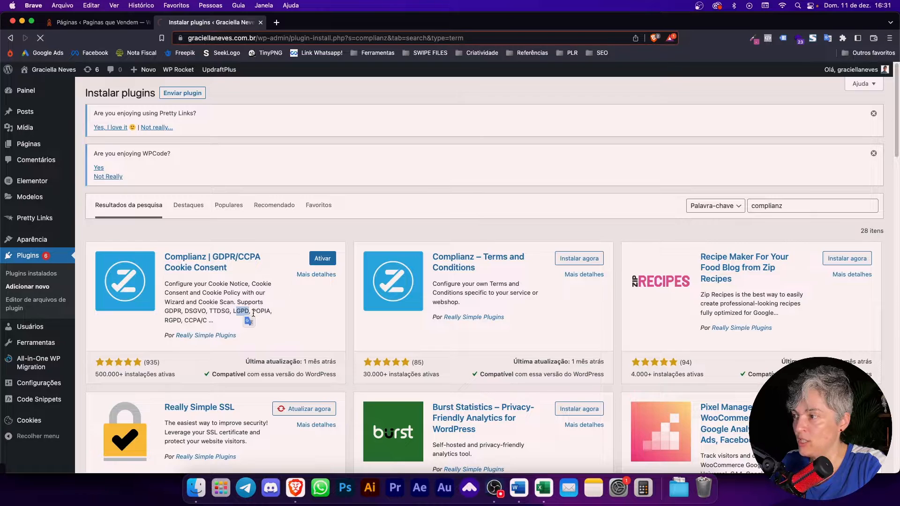
{"action": "scroll", "coordinate": [358, 402], "scroll_direction": "down", "scroll_amount": 5}
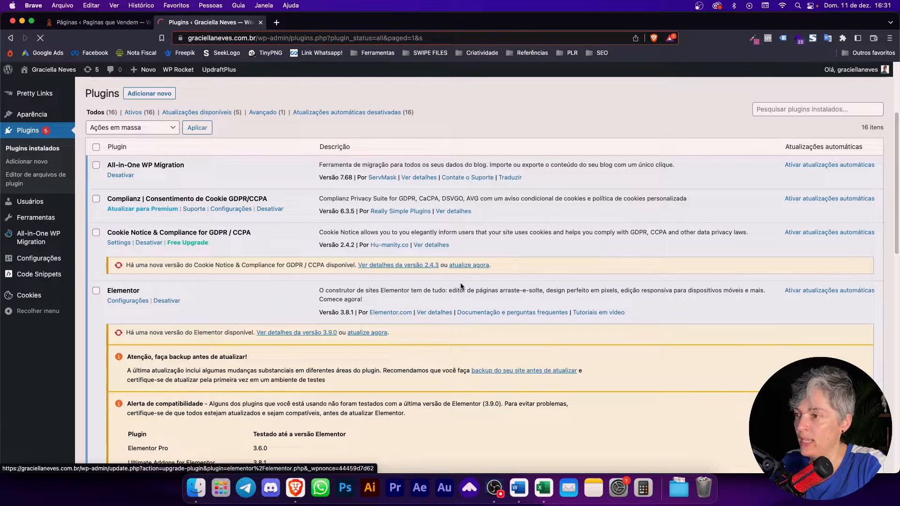
Step: Update Cookie Notice & Compliance to 2.4.3 and close the Complianz welcome popup
{"action": "left_click", "coordinate": [469, 265]}
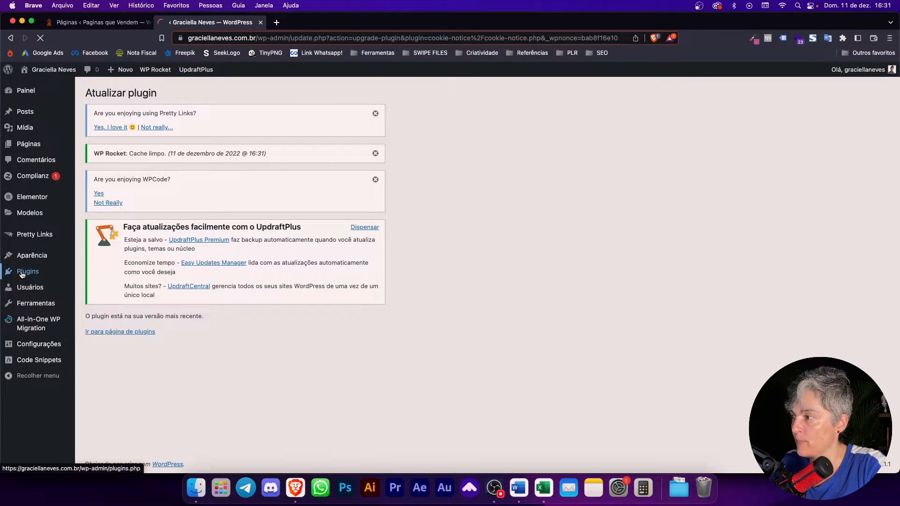
{"action": "mouse_move", "coordinate": [23, 275]}
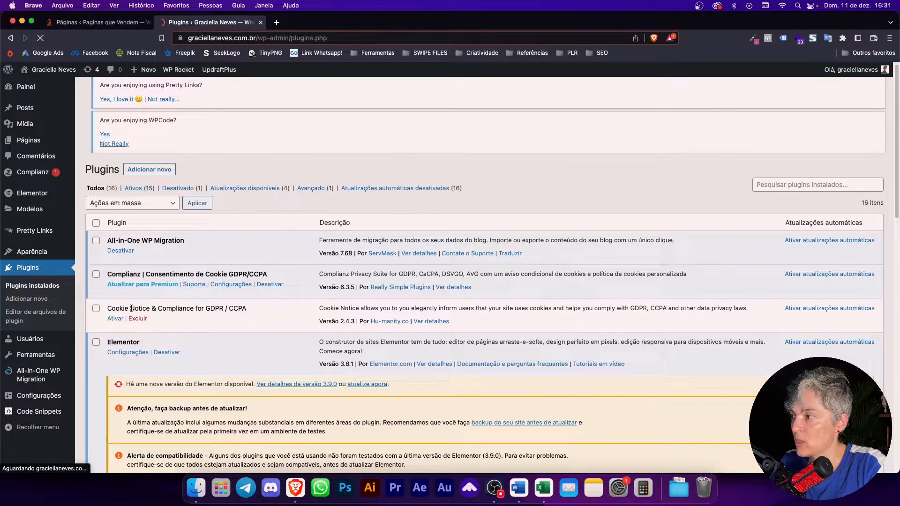
{"action": "scroll", "coordinate": [150, 308], "scroll_direction": "down", "scroll_amount": 5}
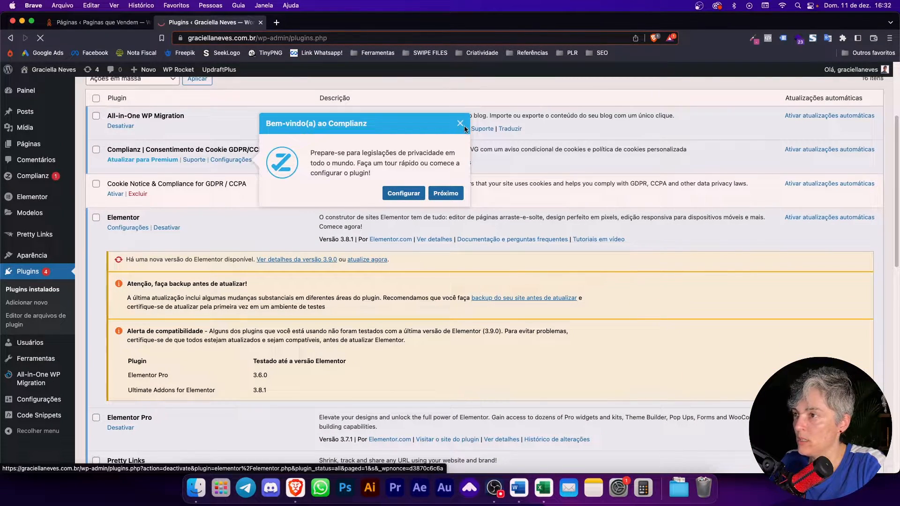
{"action": "left_click", "coordinate": [460, 123]}
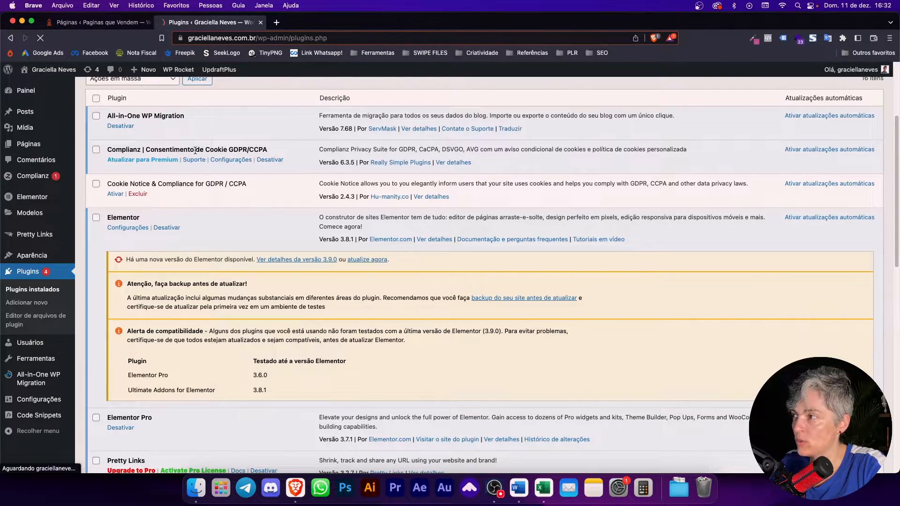
{"action": "scroll", "coordinate": [288, 384], "scroll_direction": "down", "scroll_amount": 15}
{"action": "scroll", "coordinate": [288, 384], "scroll_direction": "up", "scroll_amount": 15}
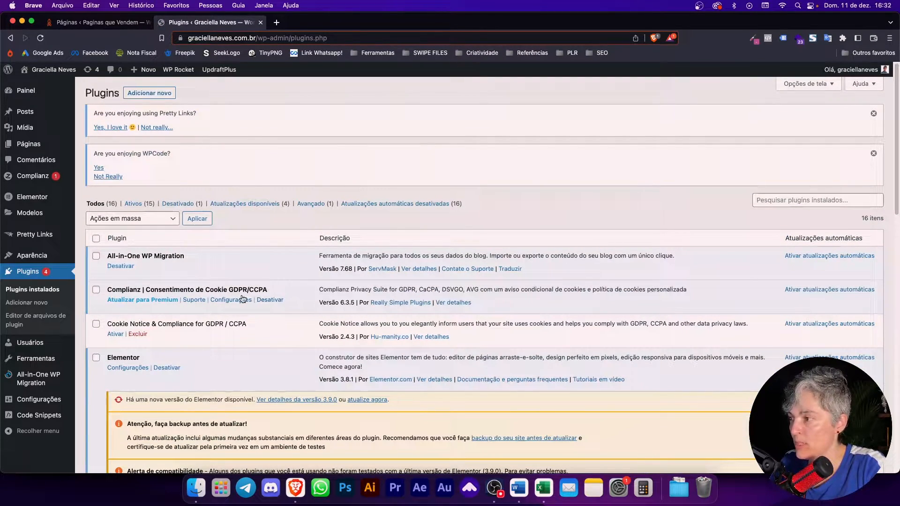
Step: From the Complianz Configurações dashboard, continue the setup wizard to the Visitantes step
{"action": "left_click", "coordinate": [245, 296]}
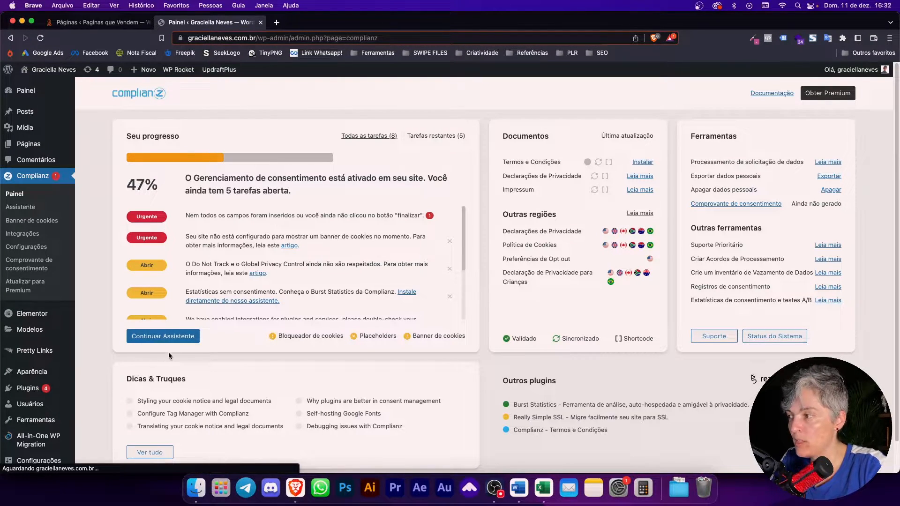
{"action": "left_click", "coordinate": [172, 337]}
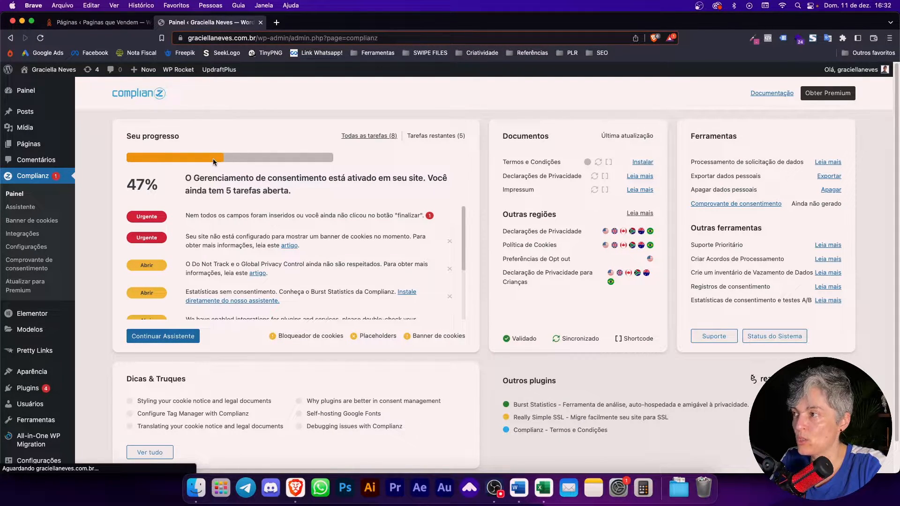
{"action": "left_click", "coordinate": [171, 339]}
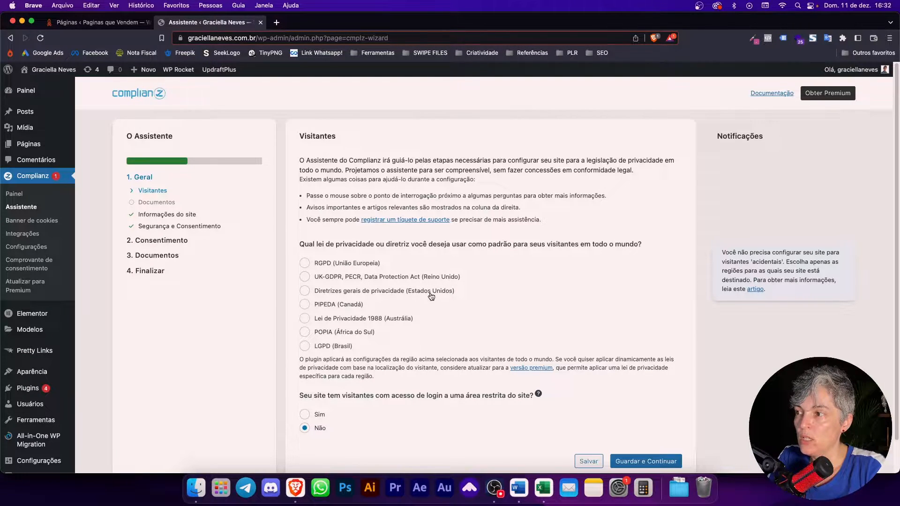
Step: Select LGPD (Brasil) as the default privacy law for visitors
{"action": "left_click", "coordinate": [336, 348]}
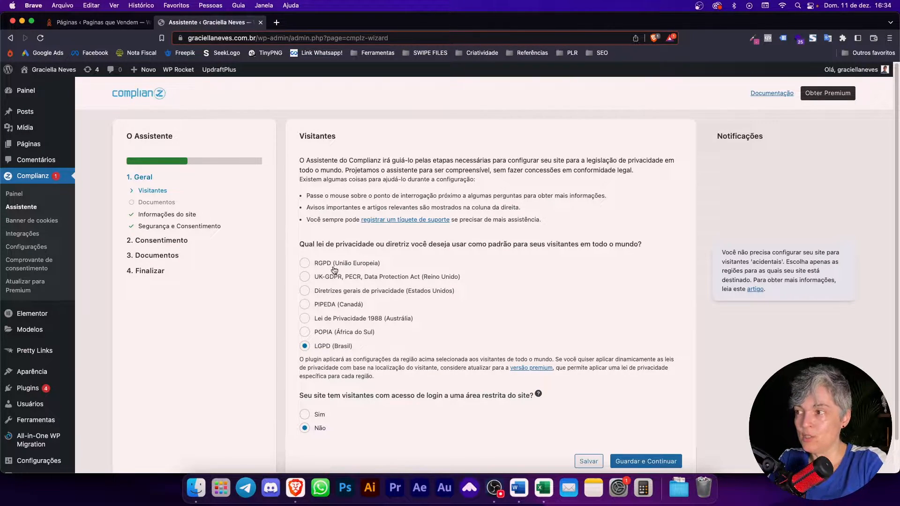
Step: After trying RGPD (União Europeia), settle on LGPD (Brasil) as the default law
{"action": "left_click", "coordinate": [360, 265]}
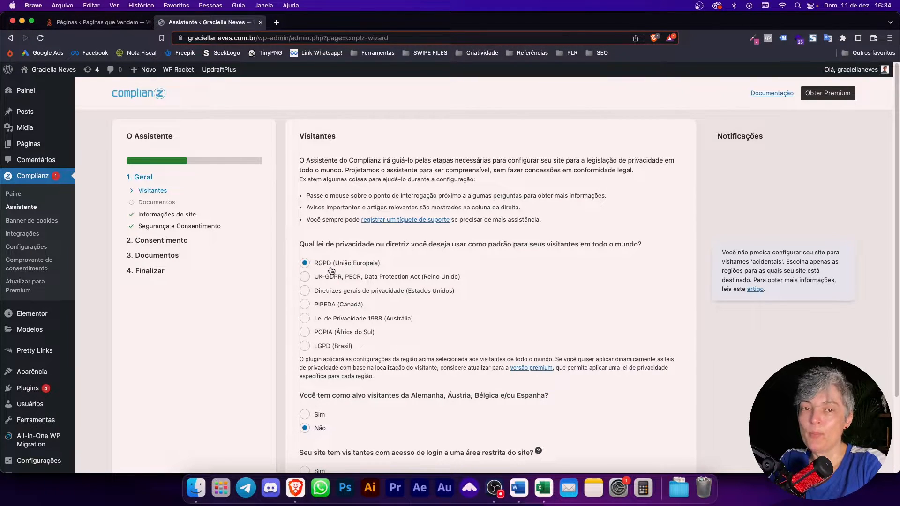
{"action": "left_click", "coordinate": [329, 349]}
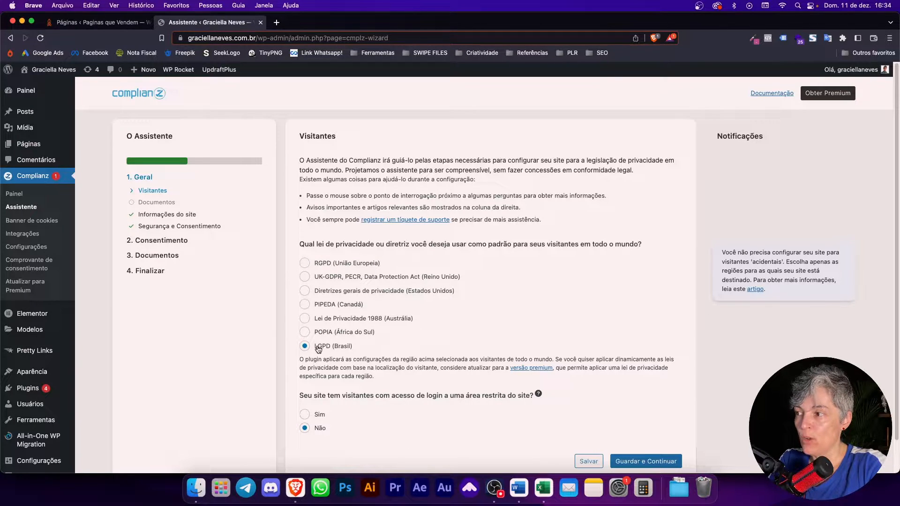
{"action": "left_click", "coordinate": [352, 266]}
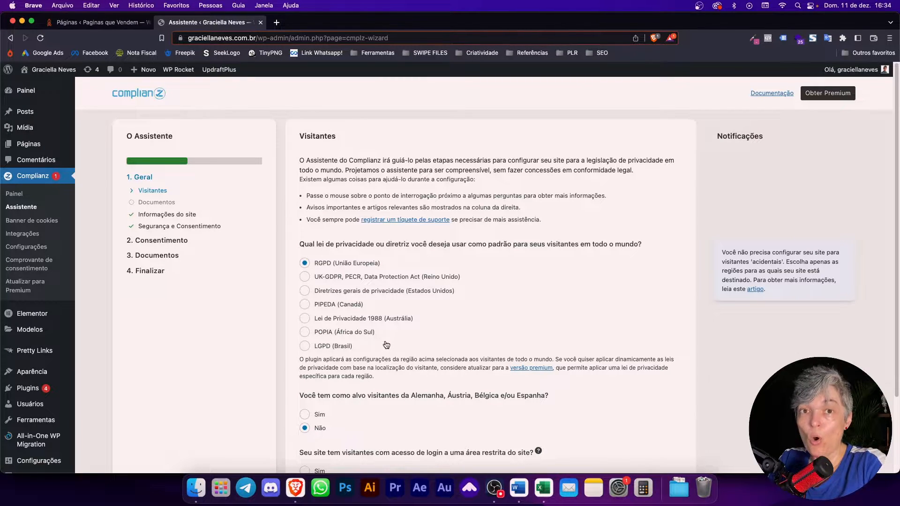
{"action": "left_click", "coordinate": [330, 349]}
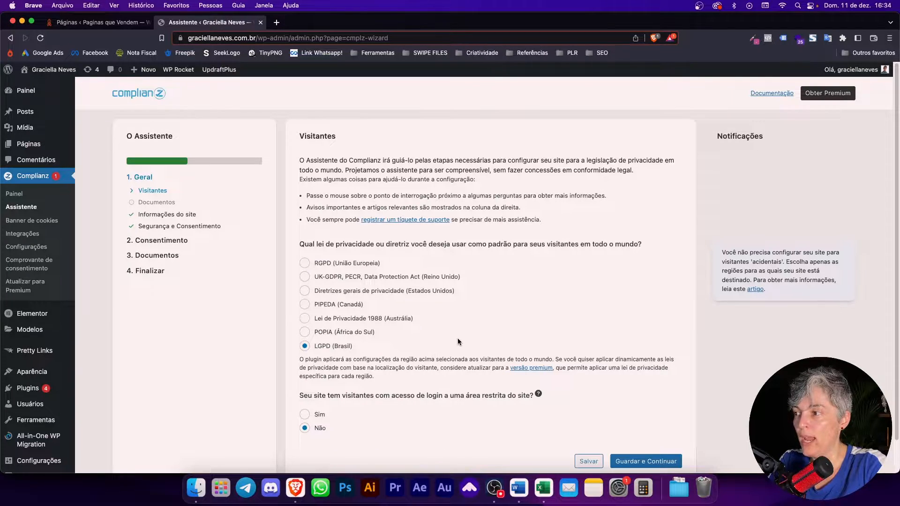
{"action": "scroll", "coordinate": [457, 338], "scroll_direction": "down", "scroll_amount": 1}
{"action": "scroll", "coordinate": [458, 338], "scroll_direction": "down", "scroll_amount": 1}
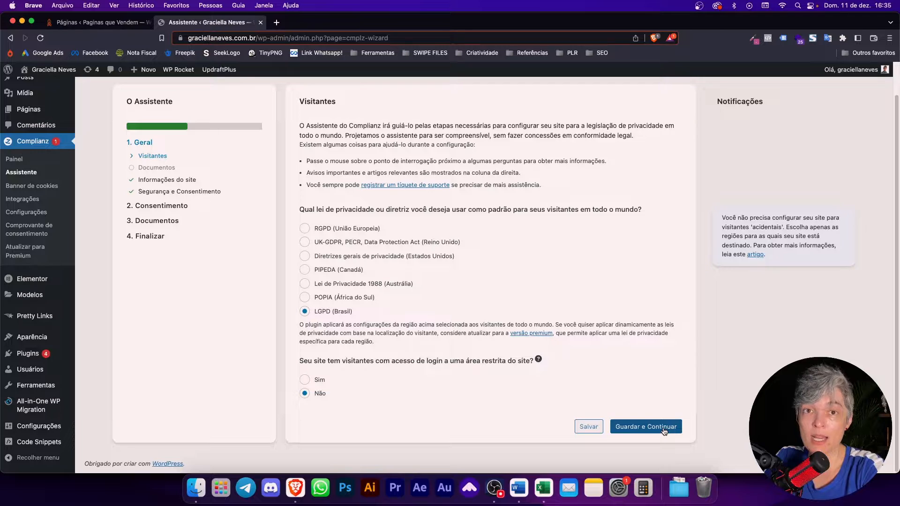
Step: Save the visitor answers, try the cookie policy page and URL options, then keep Gerado por Complianz
{"action": "left_click", "coordinate": [662, 430]}
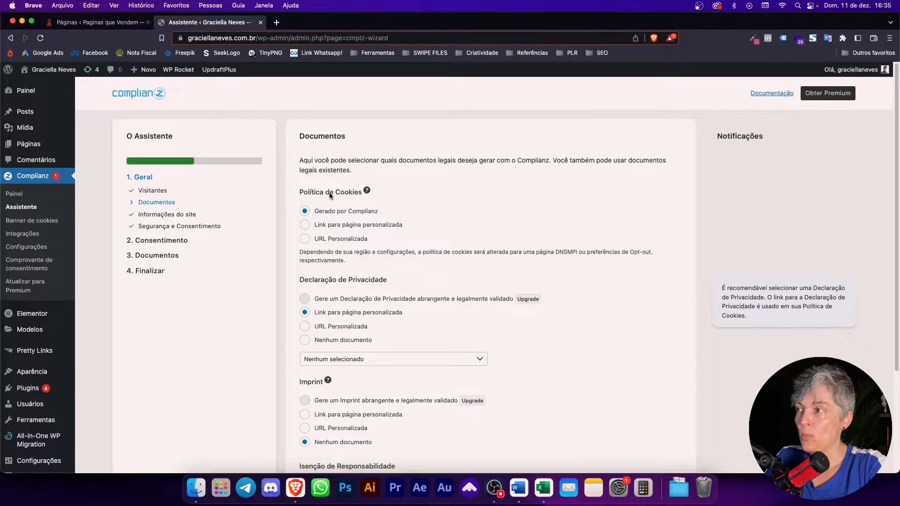
{"action": "mouse_move", "coordinate": [368, 192]}
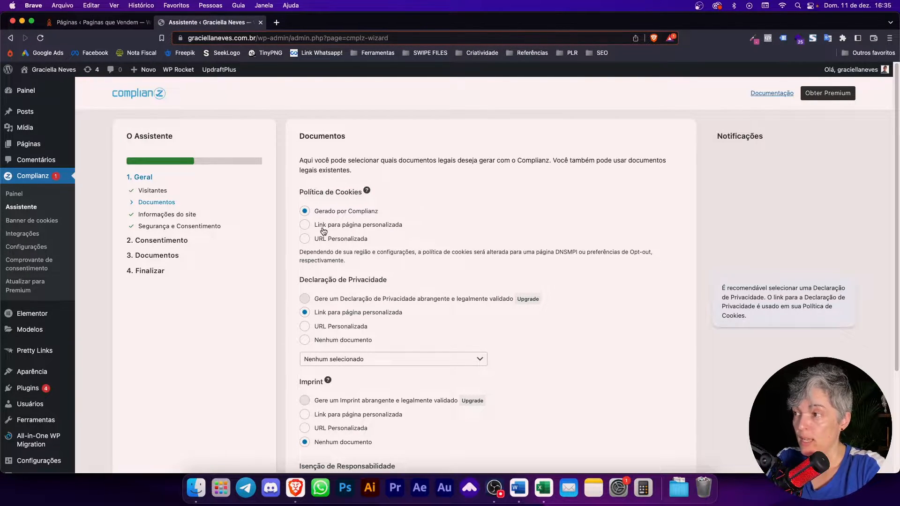
{"action": "left_click", "coordinate": [353, 229]}
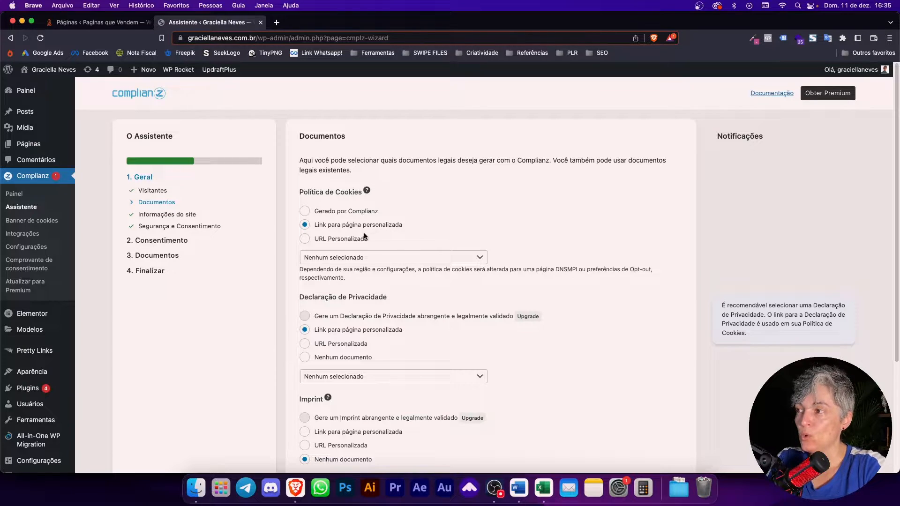
{"action": "left_click", "coordinate": [380, 257]}
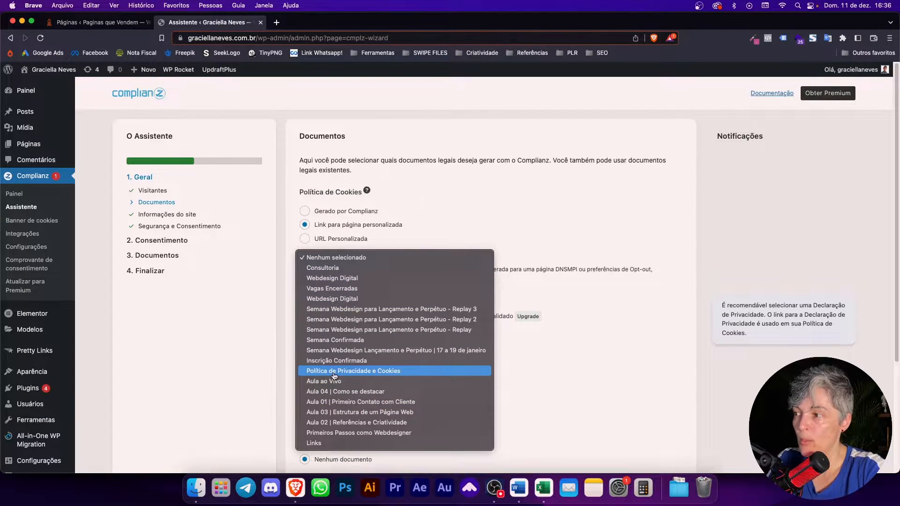
{"action": "left_click", "coordinate": [400, 374]}
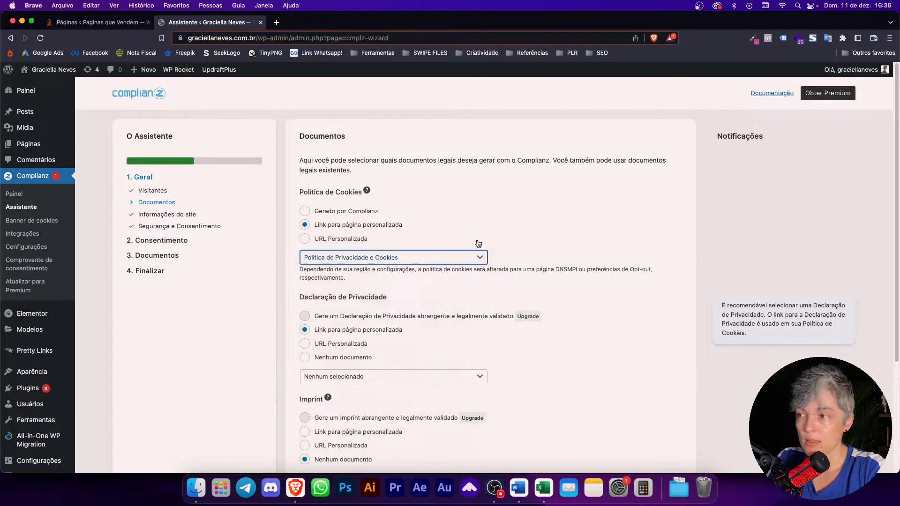
{"action": "left_click", "coordinate": [341, 242]}
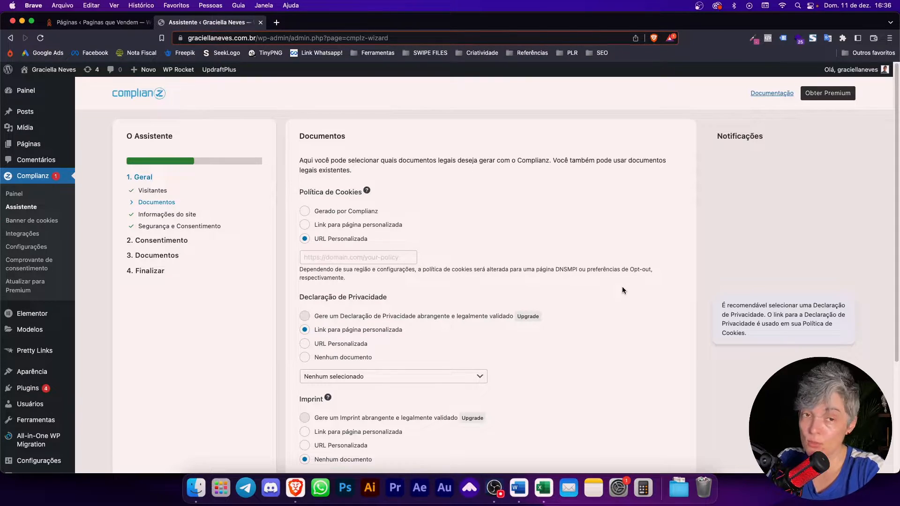
{"action": "left_click", "coordinate": [360, 226]}
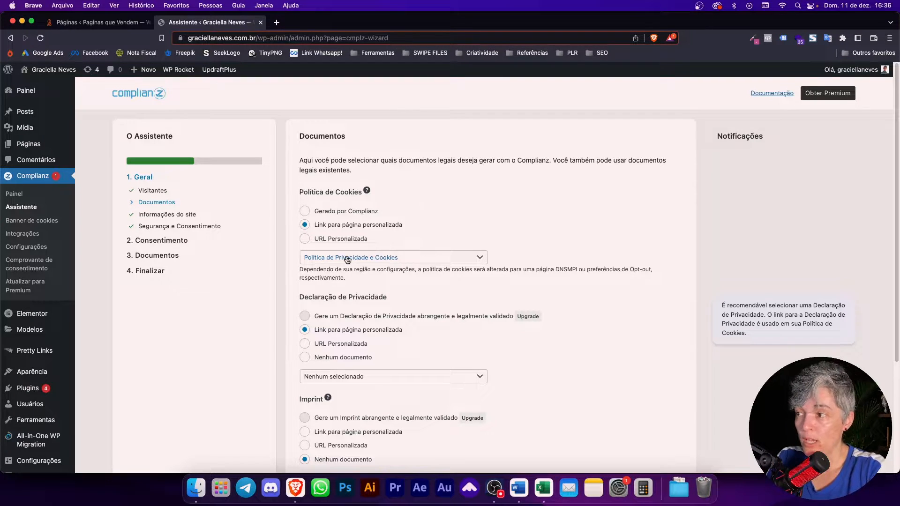
{"action": "left_click", "coordinate": [354, 211]}
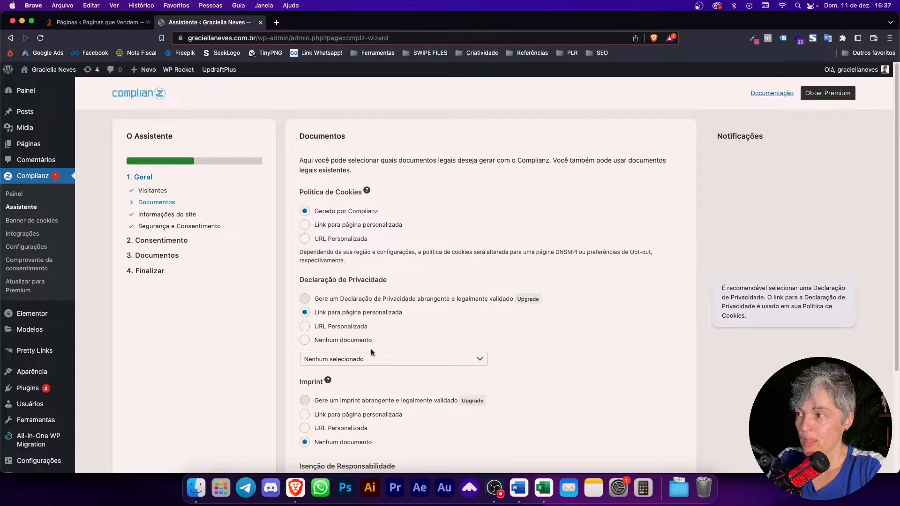
Step: Link the Privacy Statement to the Política de Privacidade e Cookies page
{"action": "left_click", "coordinate": [353, 340]}
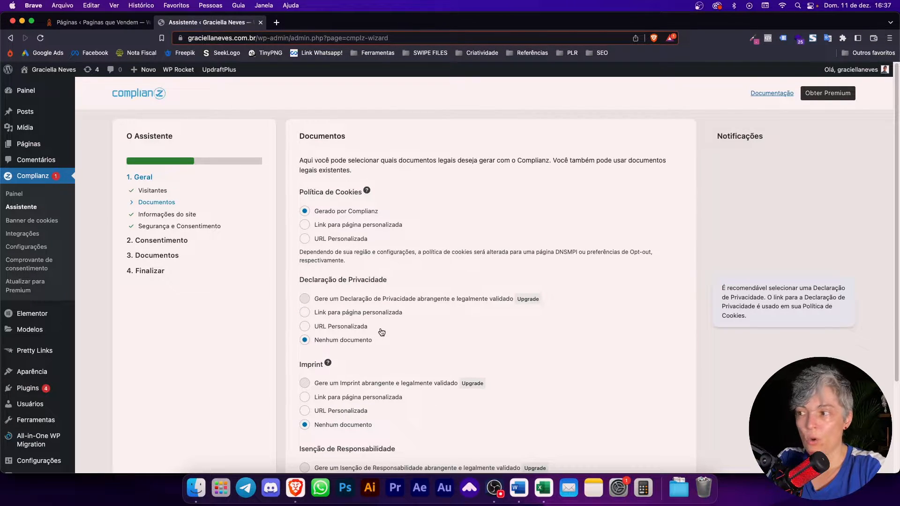
{"action": "left_click", "coordinate": [359, 313]}
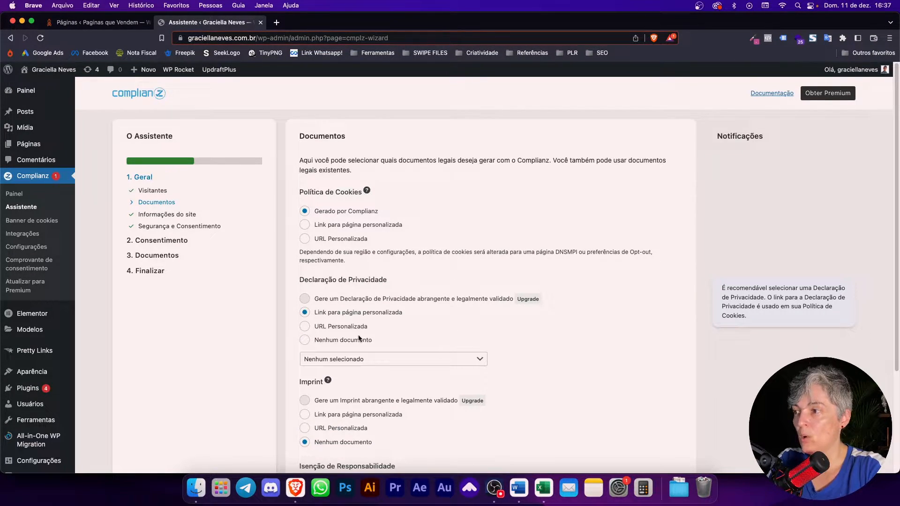
{"action": "left_click", "coordinate": [335, 360]}
{"action": "mouse_move", "coordinate": [387, 465]}
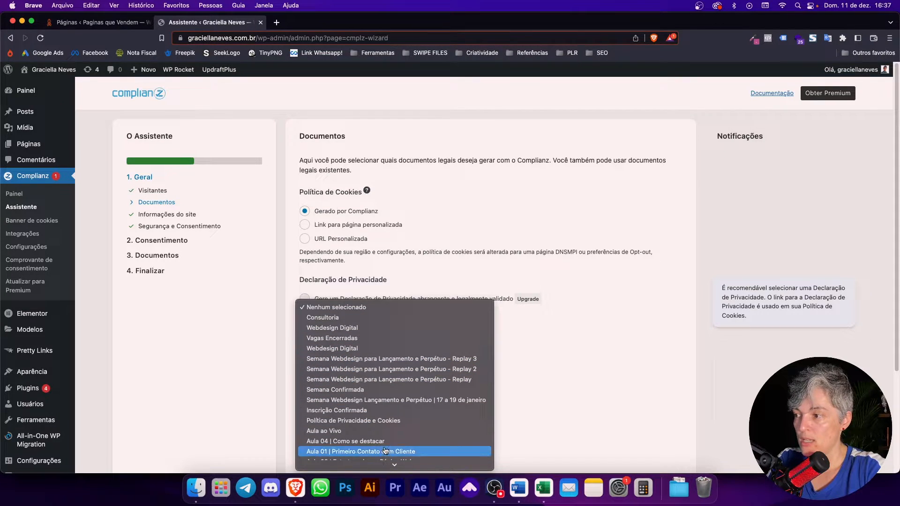
{"action": "left_click", "coordinate": [370, 453]}
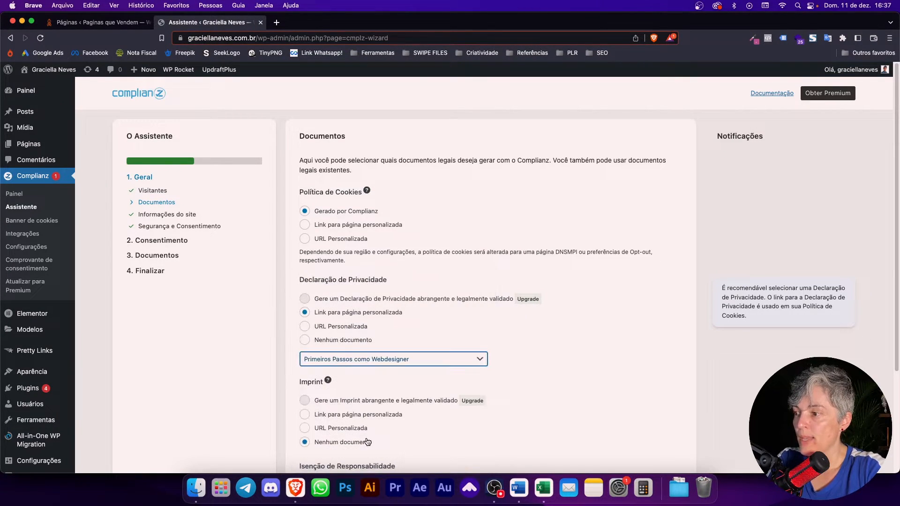
{"action": "left_click", "coordinate": [375, 357]}
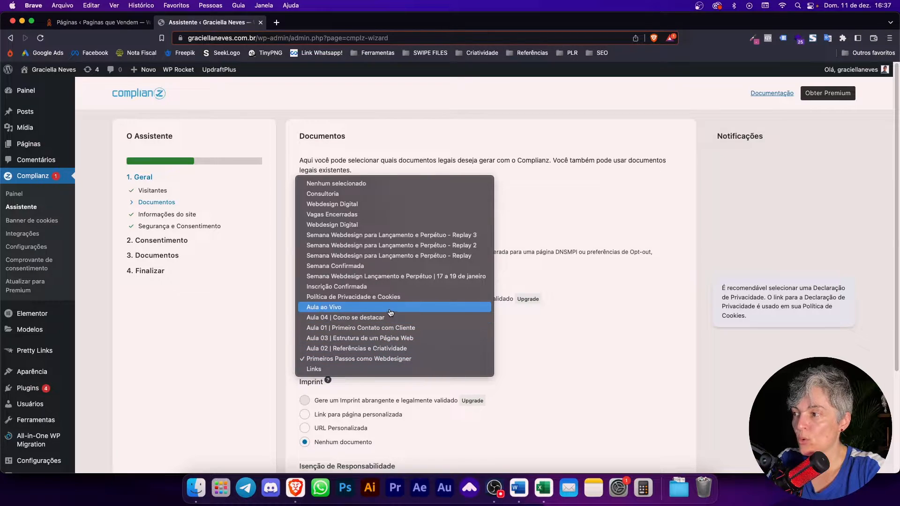
{"action": "left_click", "coordinate": [408, 305]}
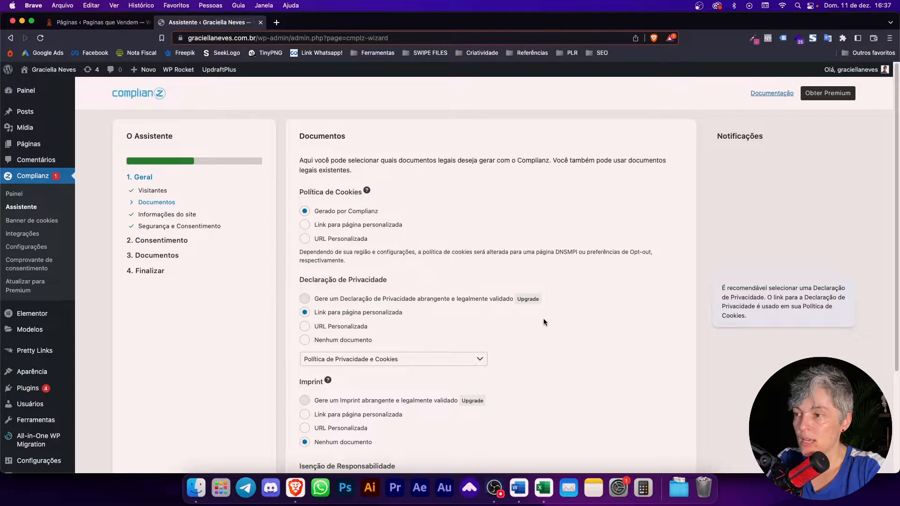
{"action": "scroll", "coordinate": [543, 323], "scroll_direction": "down", "scroll_amount": 5}
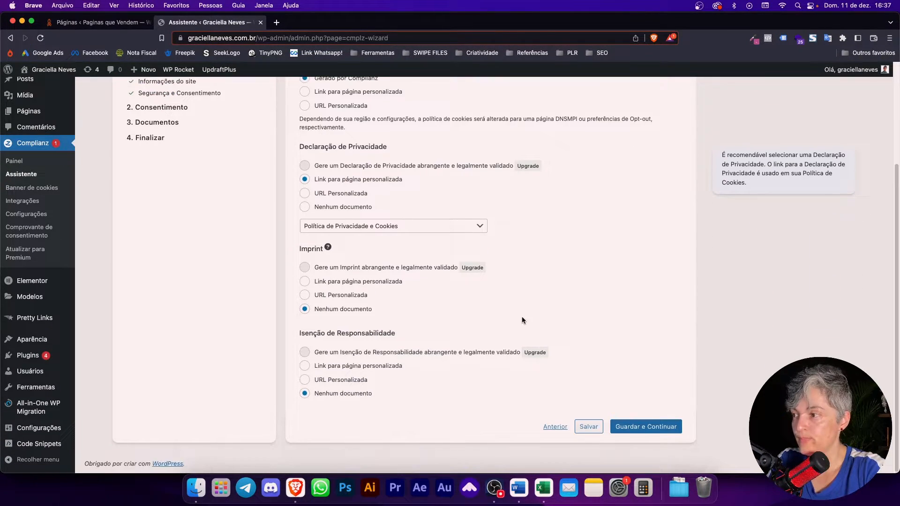
{"action": "mouse_move", "coordinate": [328, 249]}
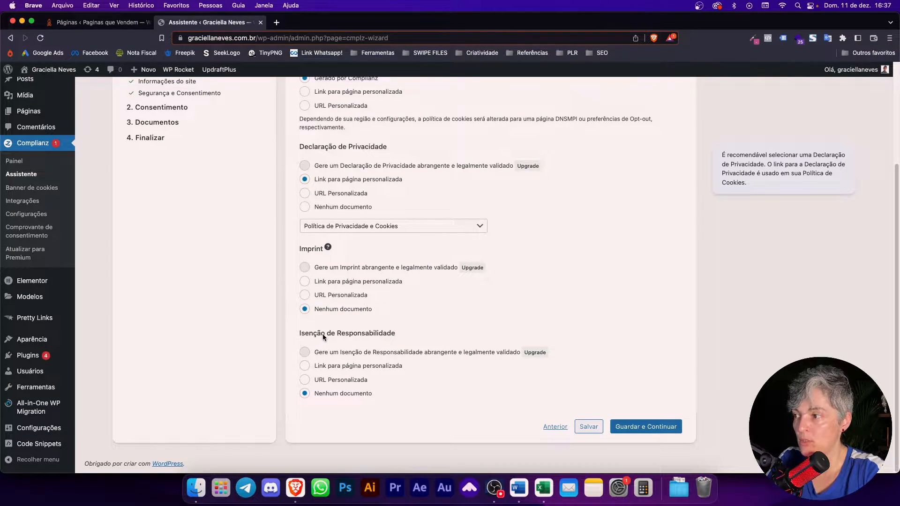
Step: Save the documents and enter 'Super Converte Negócios Digitals' as the site owner
{"action": "left_click", "coordinate": [629, 426]}
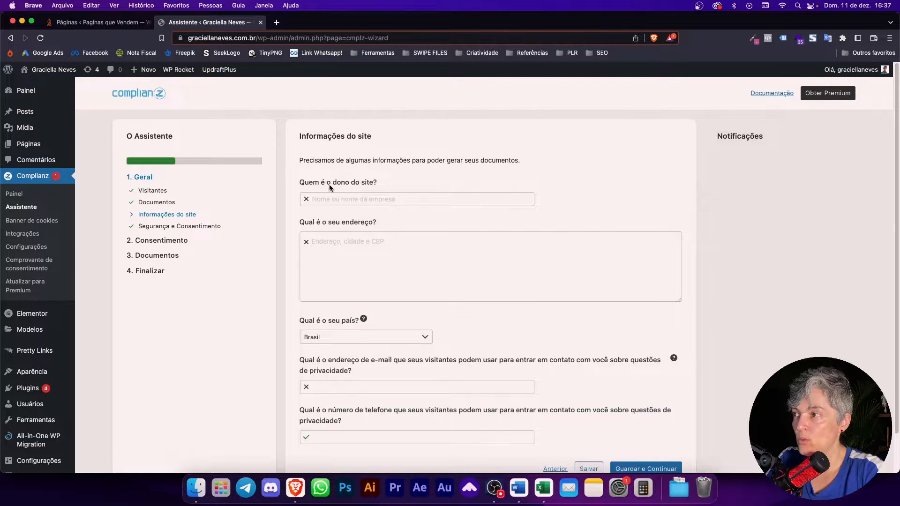
{"action": "left_click", "coordinate": [333, 200]}
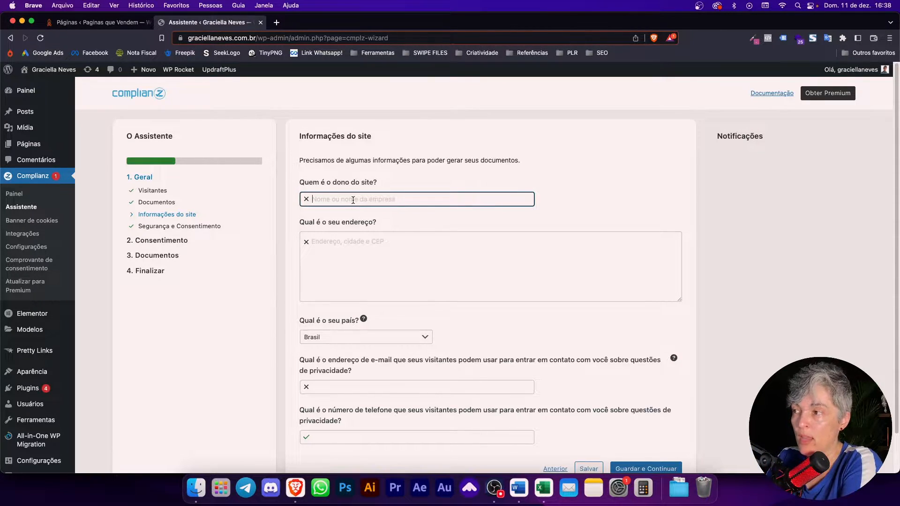
{"action": "type", "text": "S"}
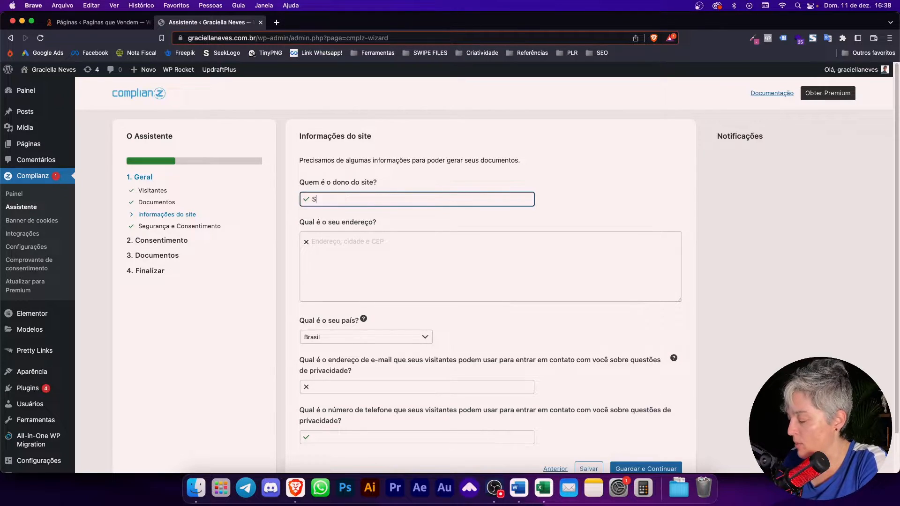
{"action": "type", "text": "uper Conver"}
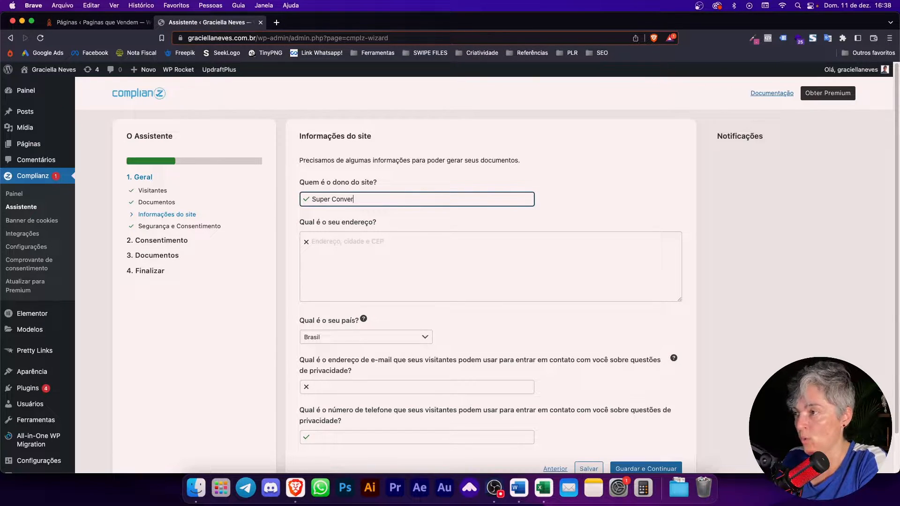
{"action": "type", "text": "te Negp"}
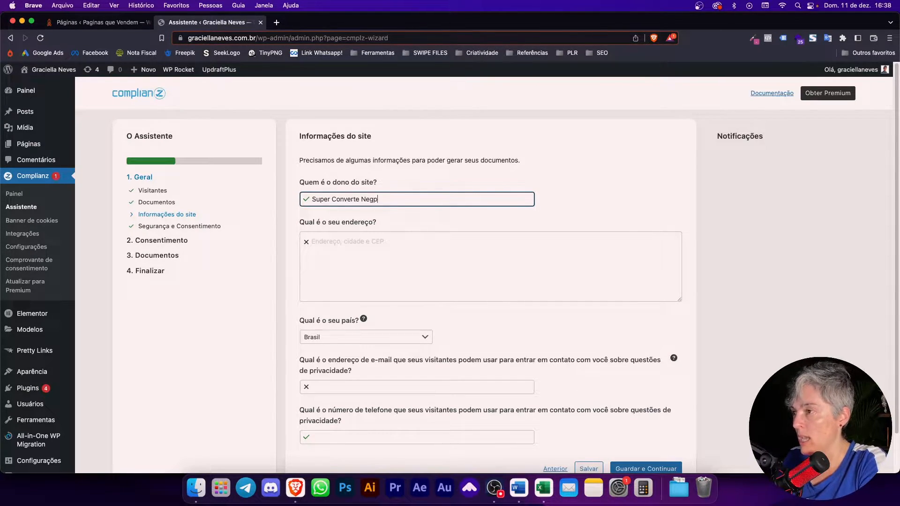
{"action": "key", "text": "BackSpace"}
{"action": "key", "text": "BackSpace"}
{"action": "type", "text": "ó"}
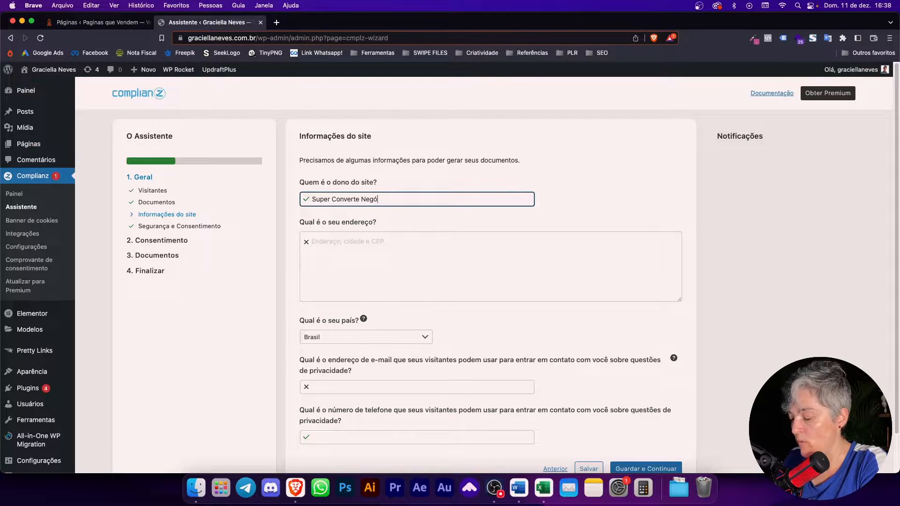
{"action": "type", "text": "cios Digital"}
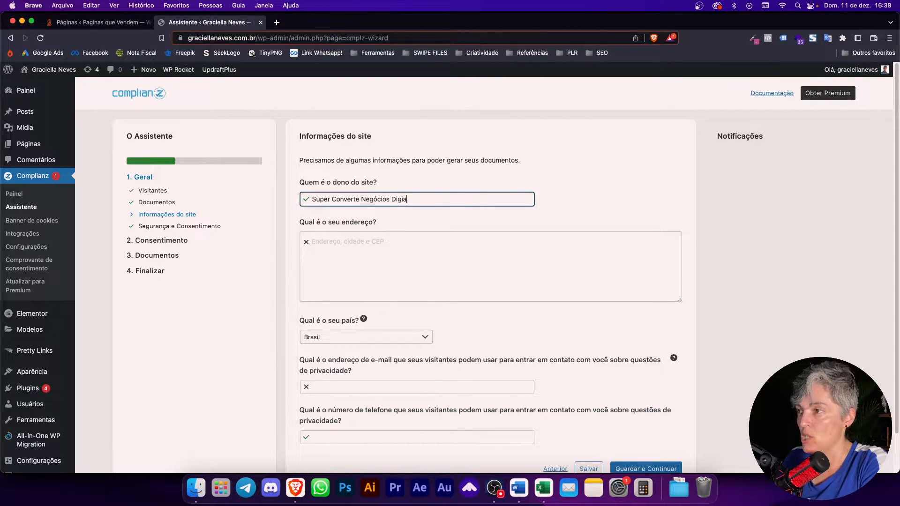
{"action": "type", "text": "s"}
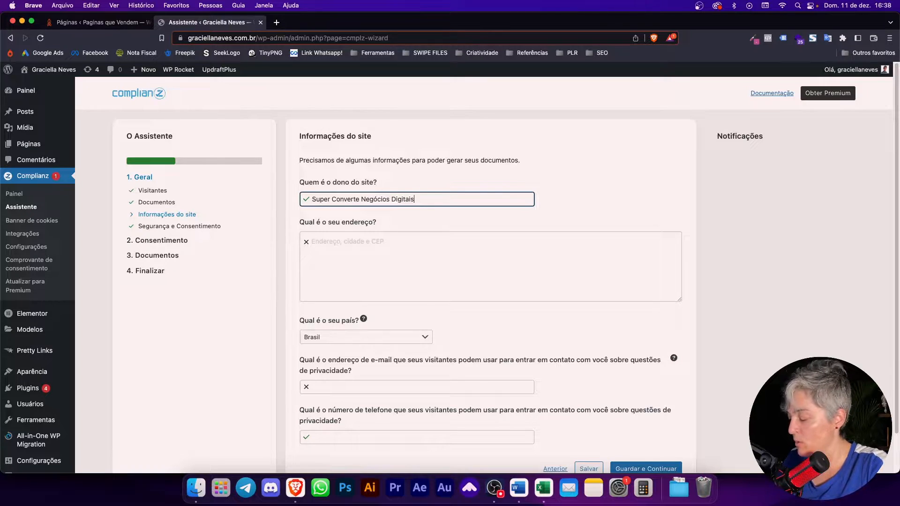
Step: Replace the partial street entry with the site's full address in the address field
{"action": "left_click", "coordinate": [365, 242]}
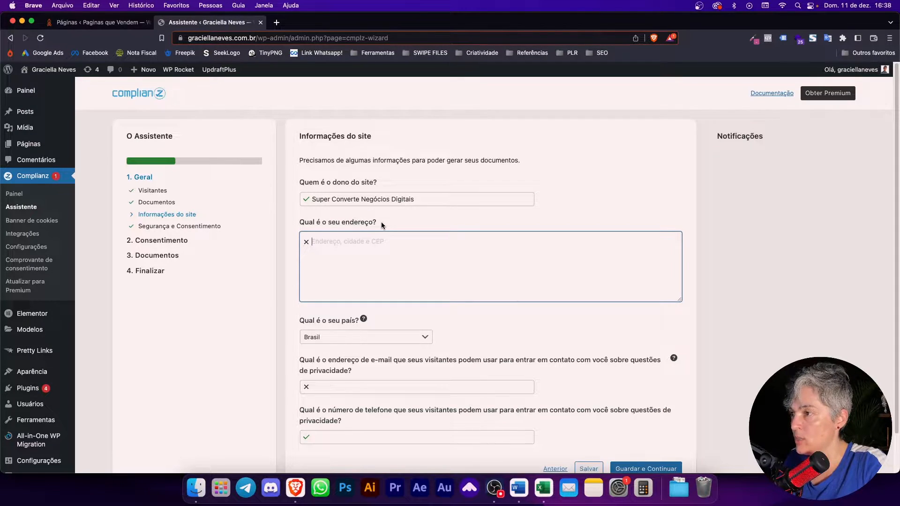
{"action": "type", "text": "Rua"}
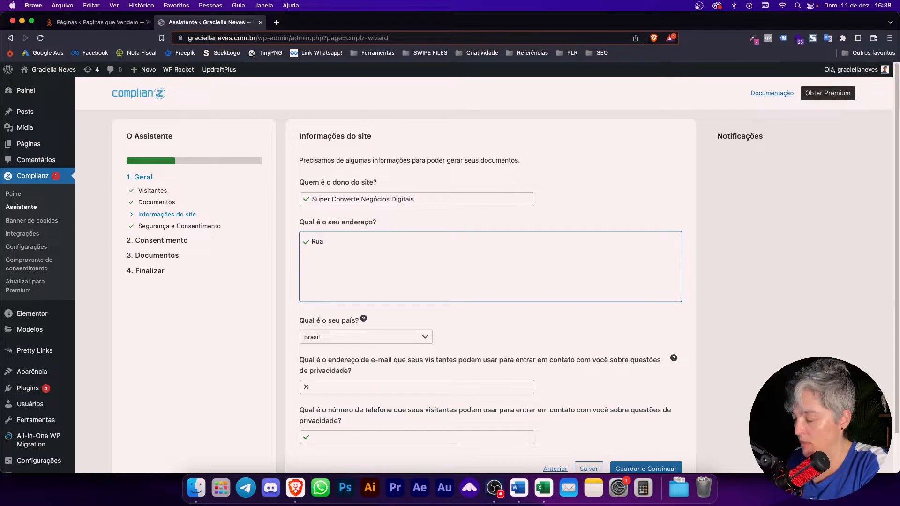
{"action": "key", "text": "BackSpace"}
{"action": "key", "text": "BackSpace"}
{"action": "key", "text": "BackSpace"}
{"action": "type", "text": "V"}
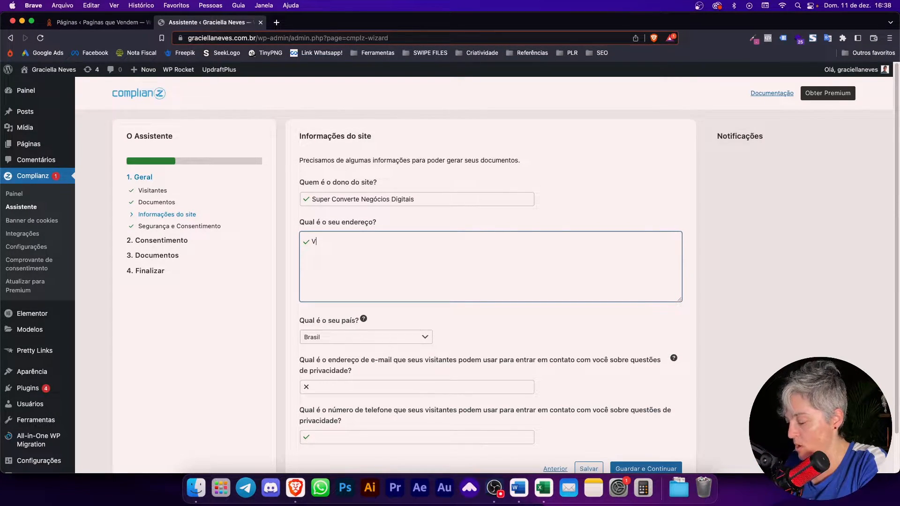
{"action": "type", "text": "ila Mariana"}
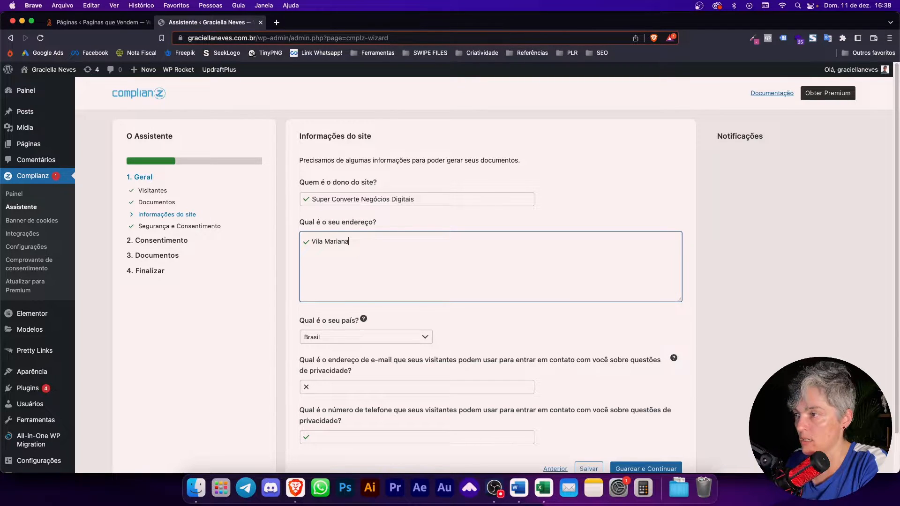
{"action": "type", "text": ", São"}
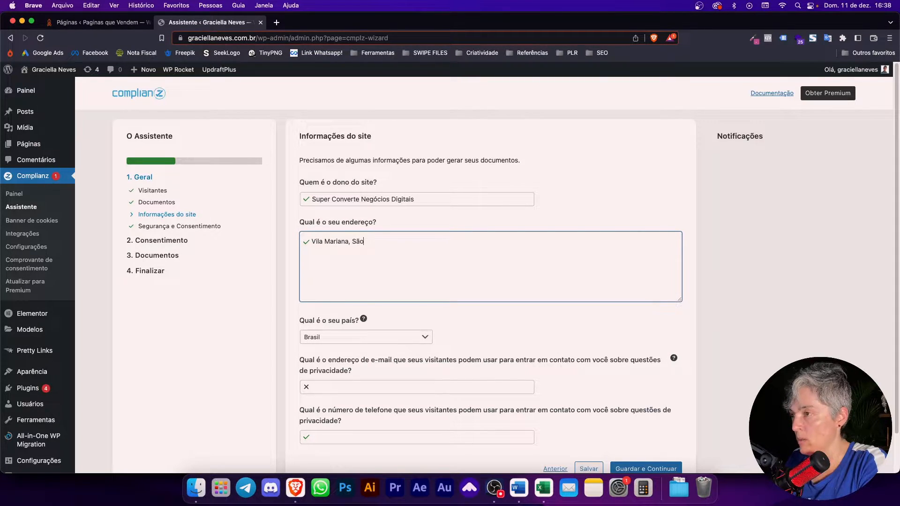
{"action": "type", "text": " Paulo ="}
{"action": "type", "text": " SP"}
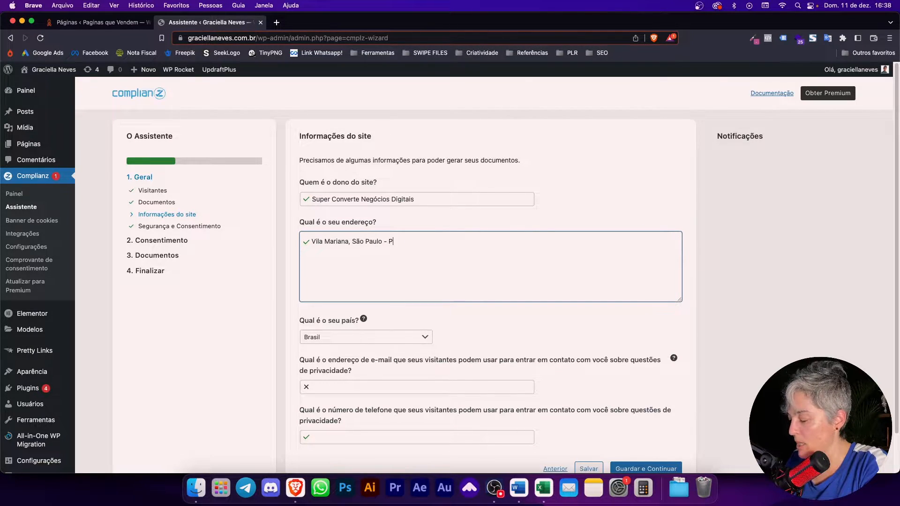
{"action": "left_click", "coordinate": [560, 331]}
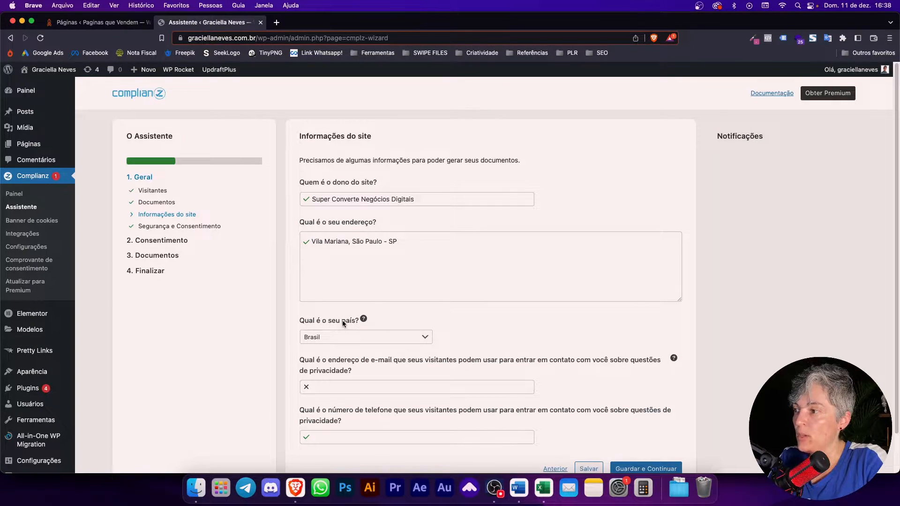
Step: Keep Brasil selected as the site's country
{"action": "left_click", "coordinate": [365, 338]}
{"action": "left_click", "coordinate": [365, 338]}
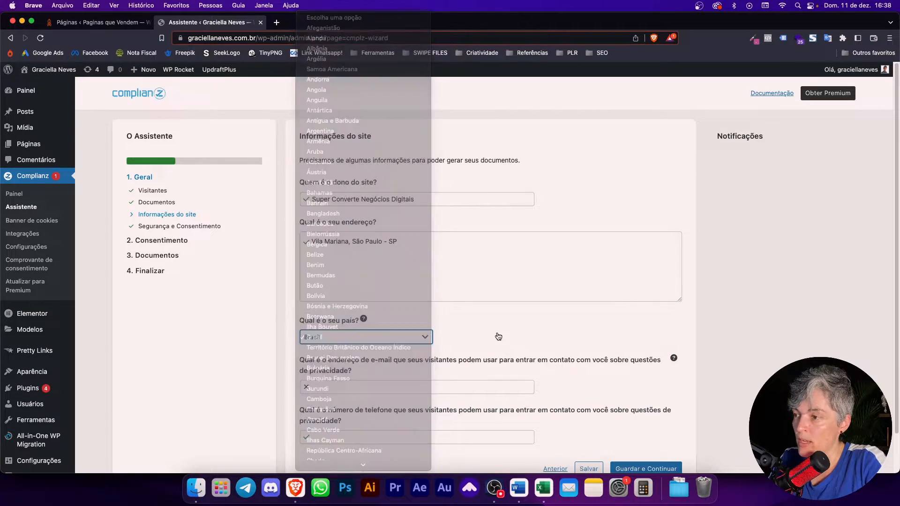
{"action": "scroll", "coordinate": [474, 346], "scroll_direction": "down", "scroll_amount": 2}
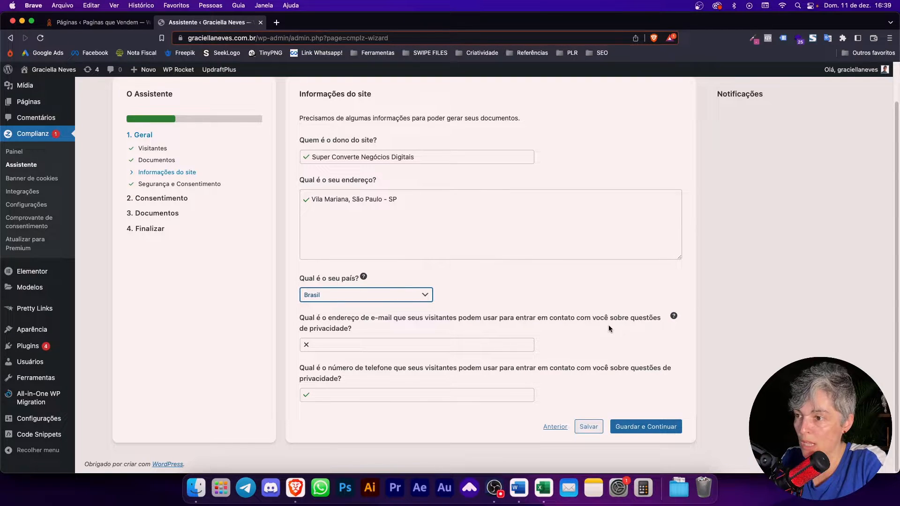
Step: Enter the privacy contact e-mail address and phone number, then save and continue
{"action": "left_click", "coordinate": [472, 347]}
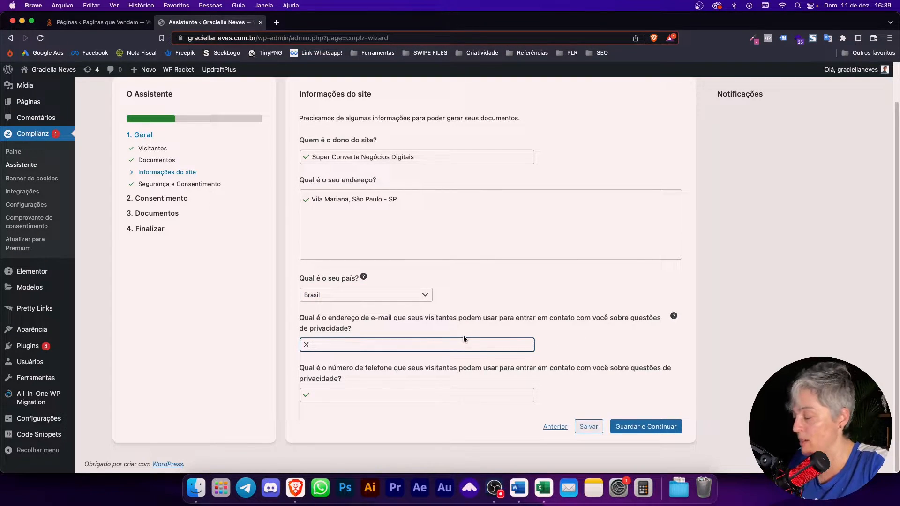
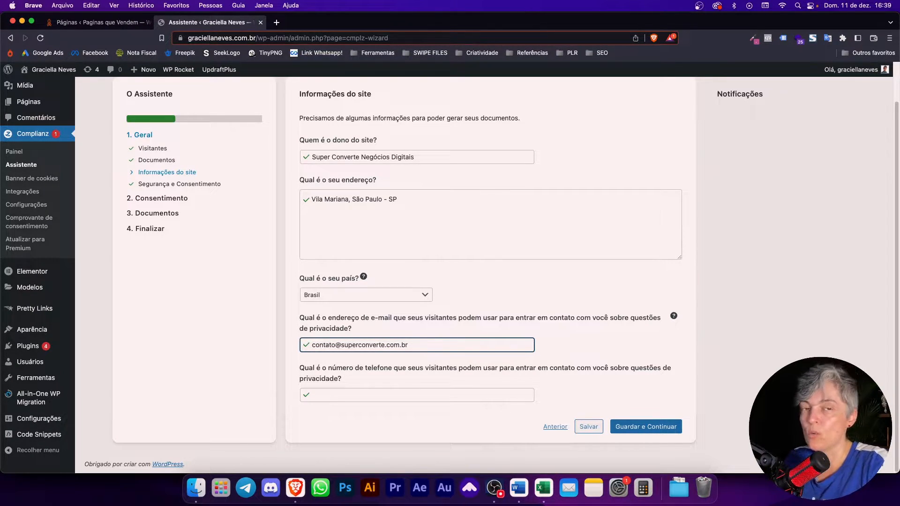
{"action": "left_click", "coordinate": [387, 395]}
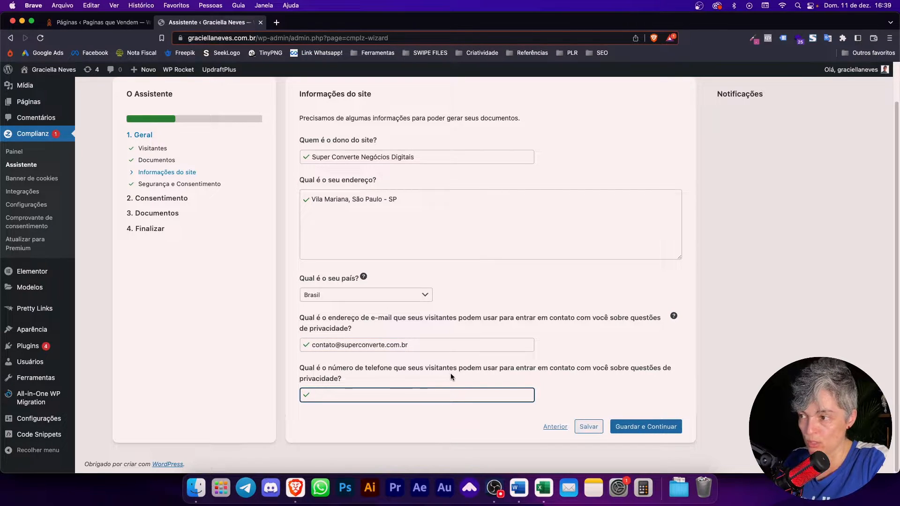
{"action": "type", "text": "31"}
{"action": "left_click", "coordinate": [602, 397]}
{"action": "left_click", "coordinate": [644, 425]}
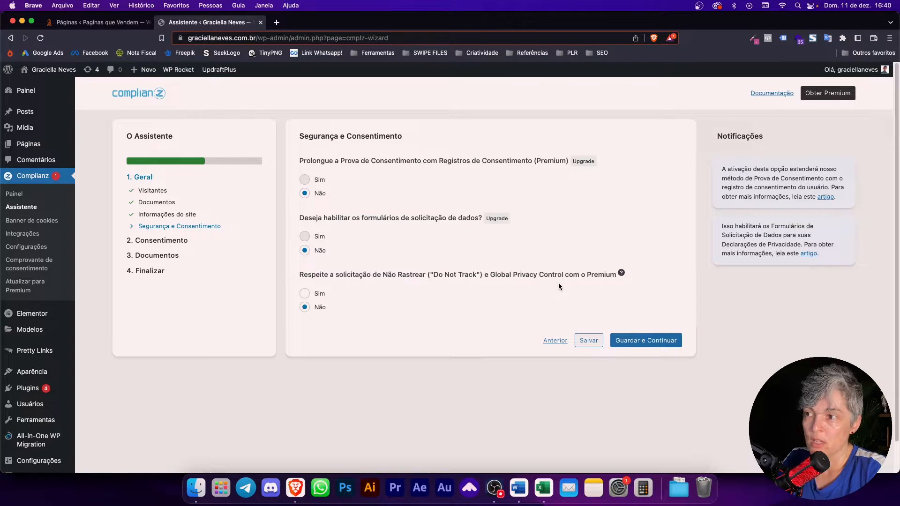
Step: Answer Sim to respecting Do Not Track requests and save the consent answers
{"action": "left_click", "coordinate": [313, 295]}
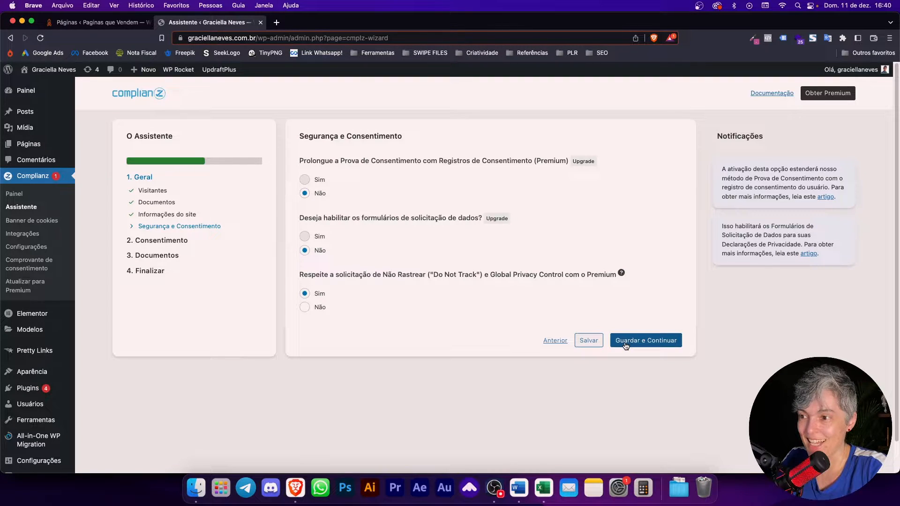
{"action": "left_click", "coordinate": [613, 337]}
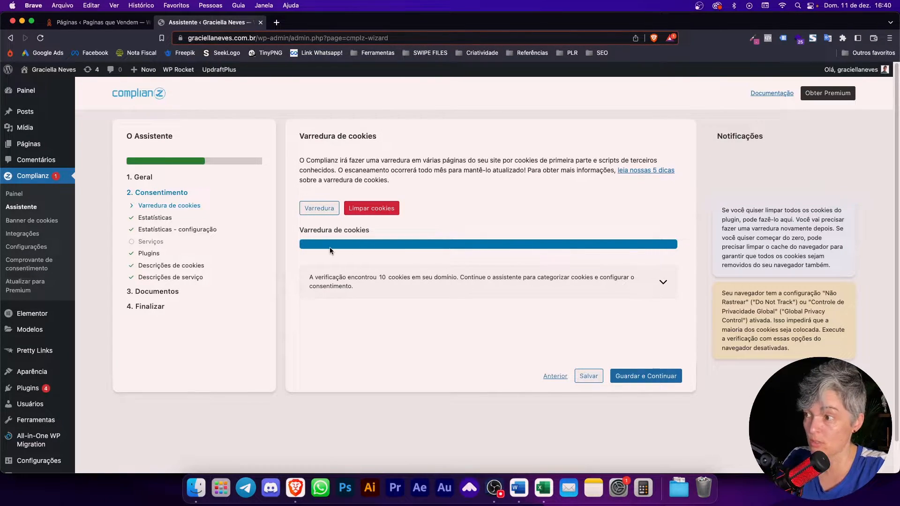
Step: Continue past the 10-cookie scan and answer 'Sim, e o Matomo Tag Manager aciona este script'
{"action": "left_click", "coordinate": [661, 378]}
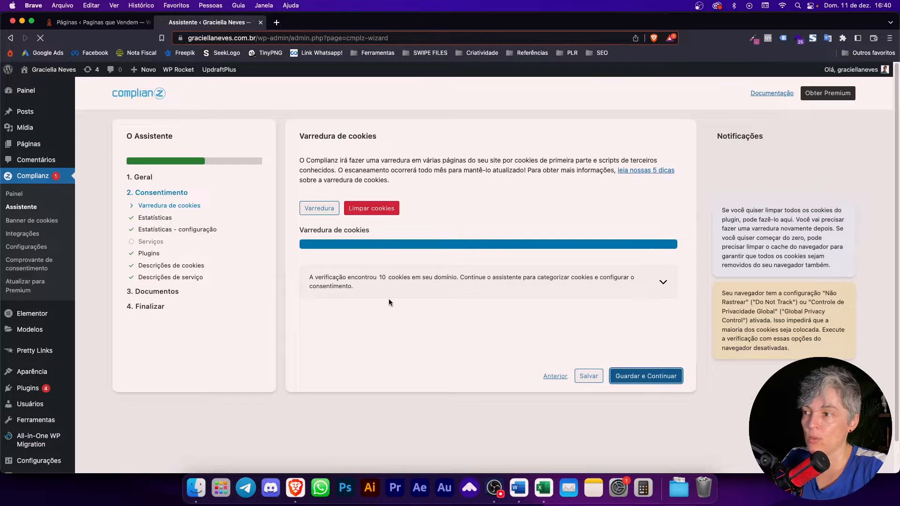
{"action": "scroll", "coordinate": [533, 362], "scroll_direction": "down", "scroll_amount": 4}
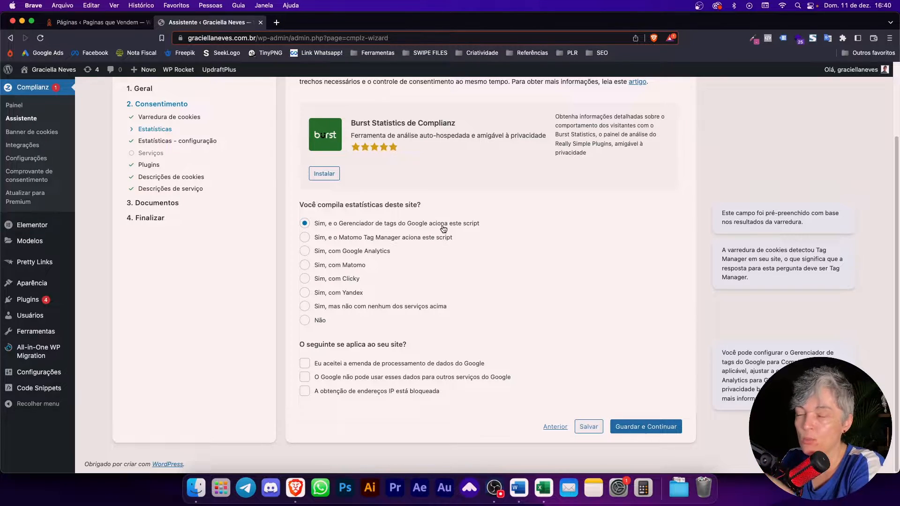
{"action": "scroll", "coordinate": [442, 224], "scroll_direction": "up", "scroll_amount": 3}
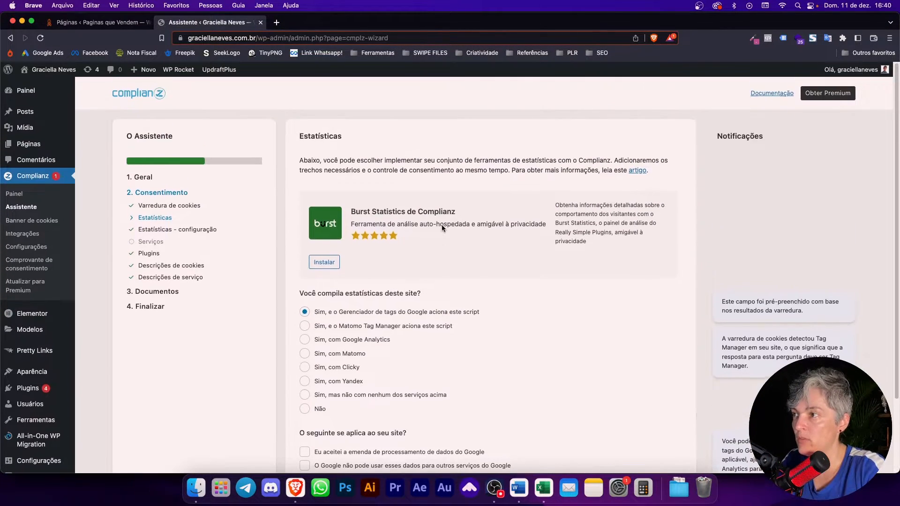
{"action": "scroll", "coordinate": [442, 224], "scroll_direction": "down", "scroll_amount": 3}
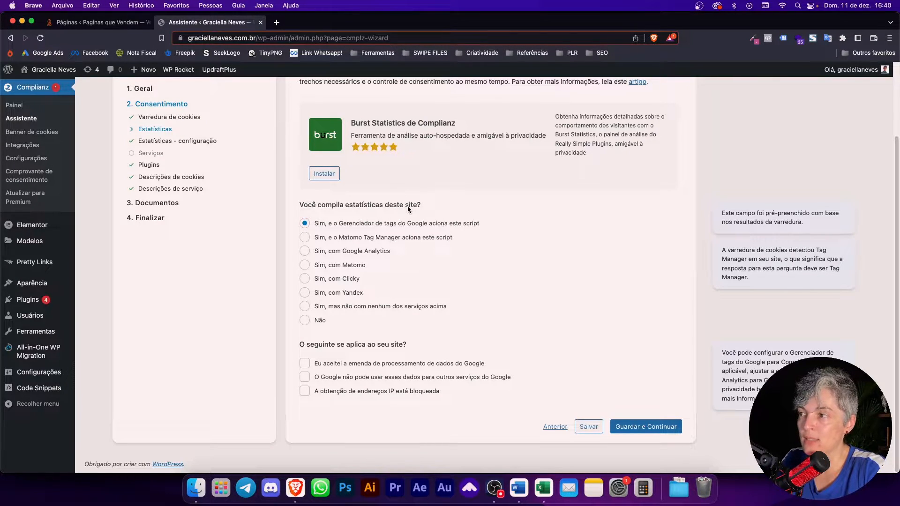
{"action": "left_click", "coordinate": [342, 242]}
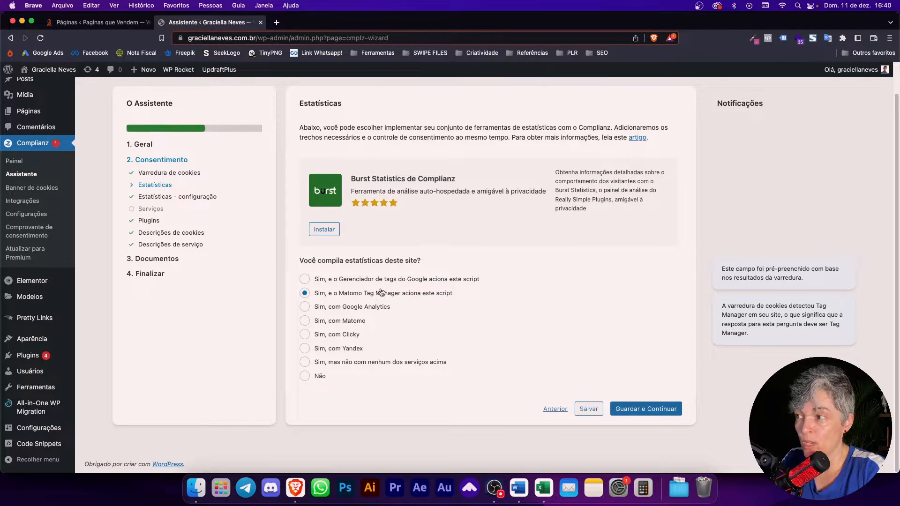
Step: Switch the statistics answer via Google Tag Manager to 'Sim, com Google Analytics'
{"action": "left_click", "coordinate": [399, 280]}
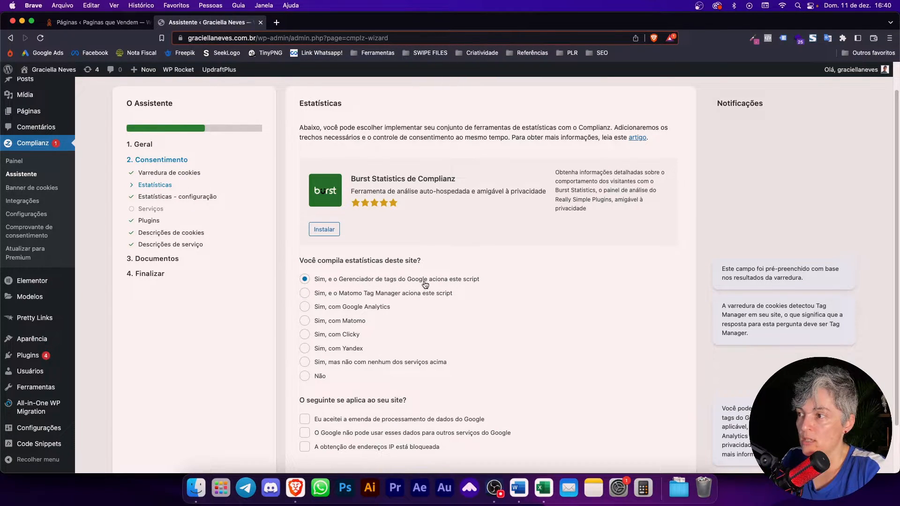
{"action": "left_click", "coordinate": [358, 308]}
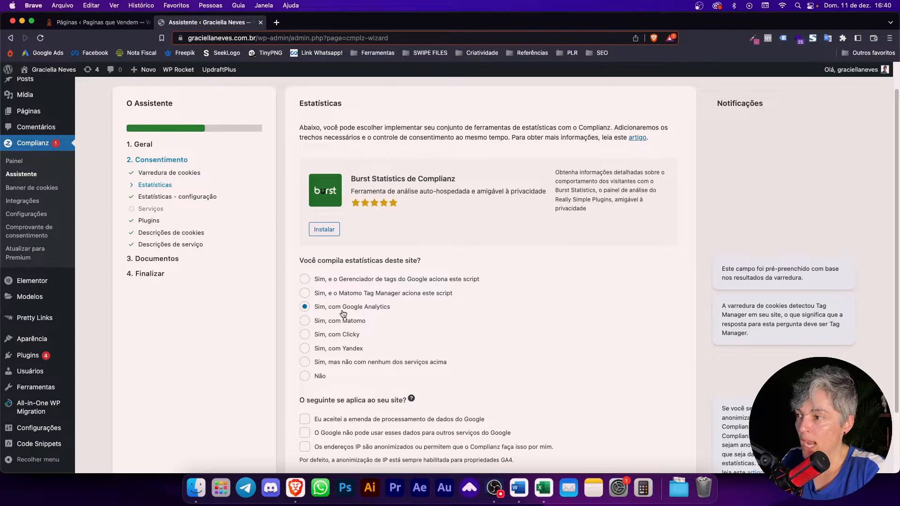
{"action": "scroll", "coordinate": [448, 359], "scroll_direction": "down", "scroll_amount": 3}
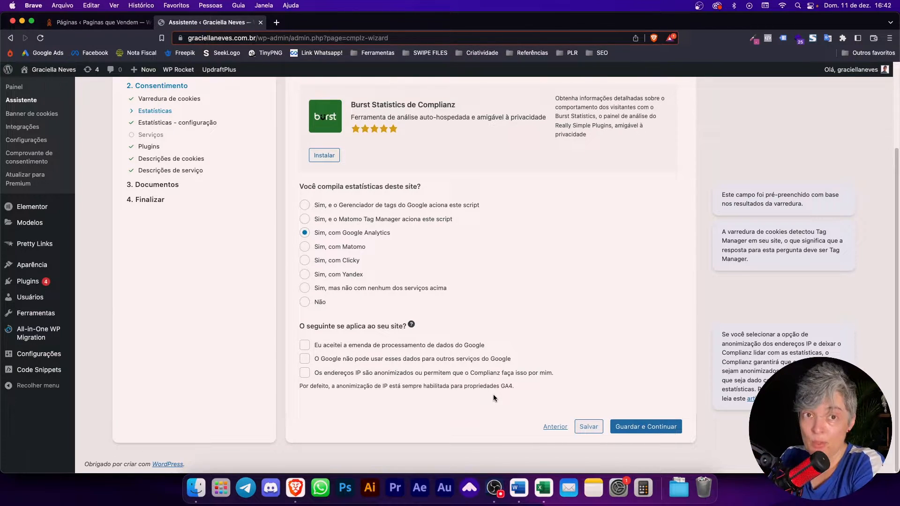
Step: Tick the IP-address anonymization option and leave the Google data-use restriction unticked
{"action": "left_click", "coordinate": [305, 373]}
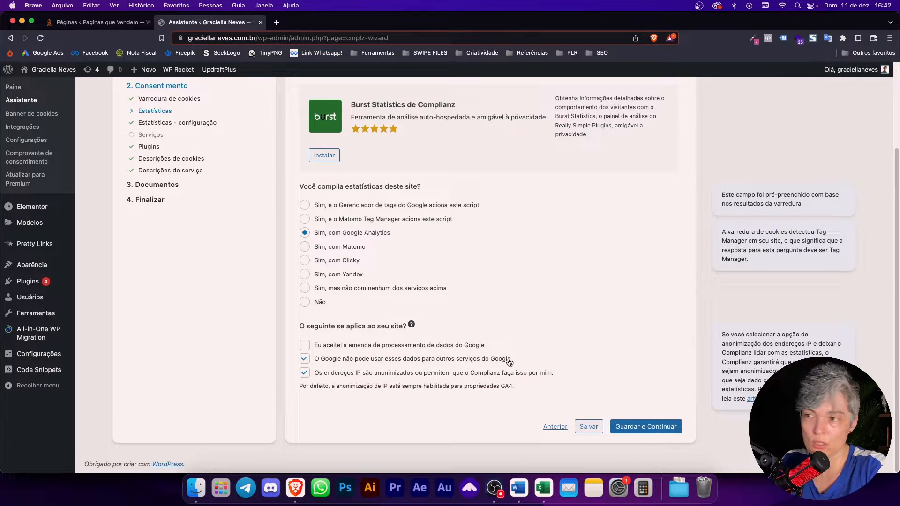
{"action": "left_click", "coordinate": [304, 359]}
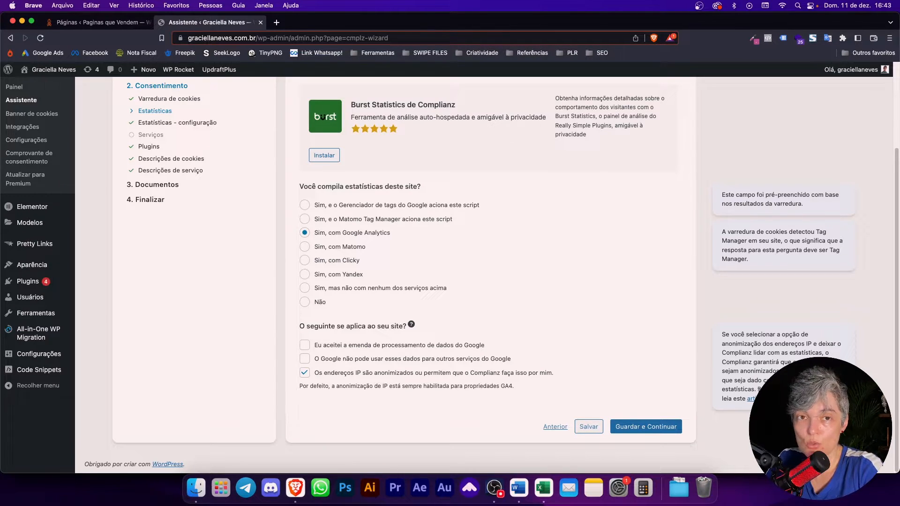
Step: Save the statistics answers and choose Sim to let Complianz add Google Analytics
{"action": "left_click", "coordinate": [671, 435]}
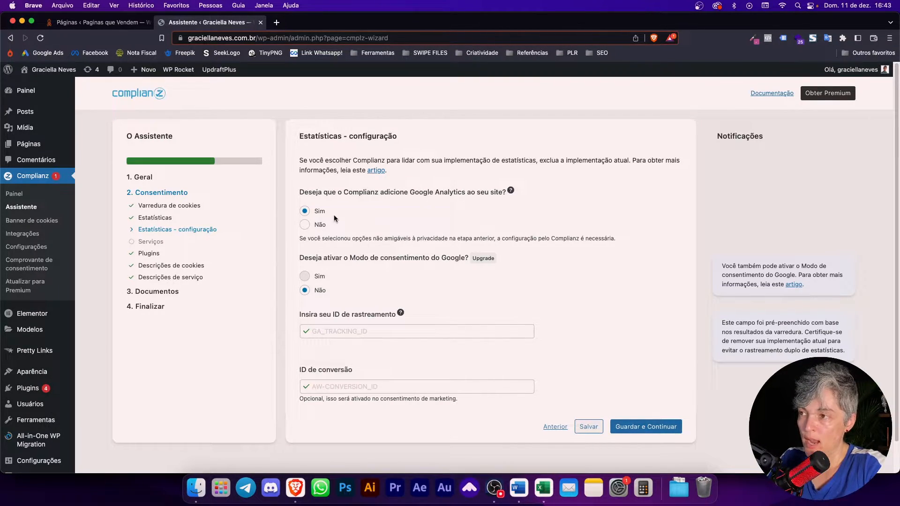
{"action": "left_click", "coordinate": [304, 225]}
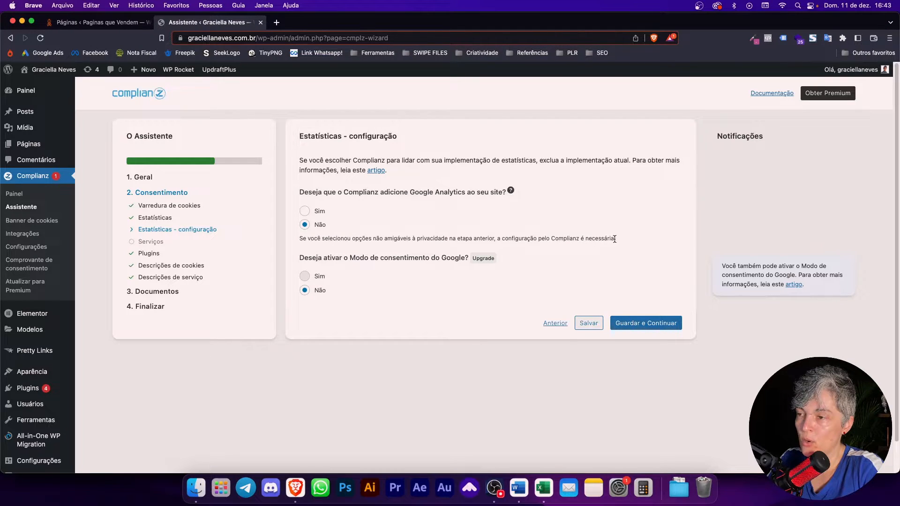
{"action": "left_click", "coordinate": [323, 211]}
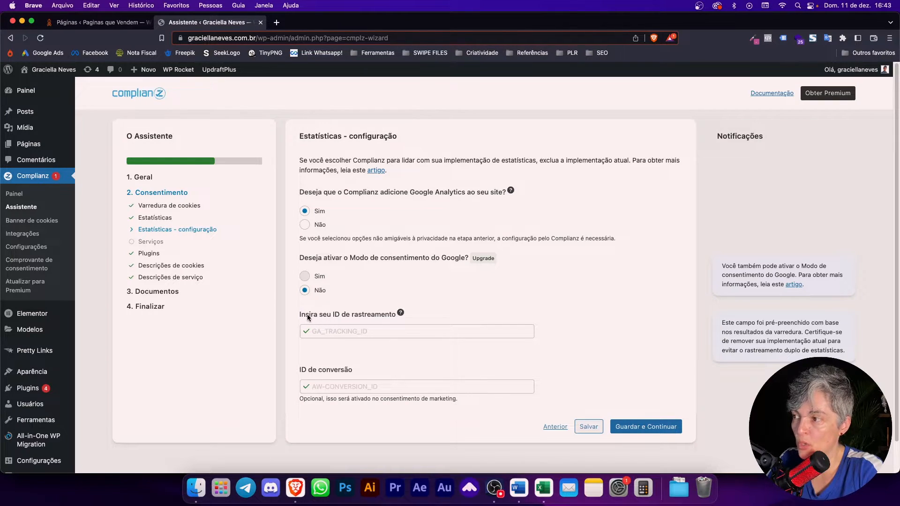
Step: Leave the tracking ID and conversion ID fields unchanged and save the statistics configuration
{"action": "left_click", "coordinate": [334, 316]}
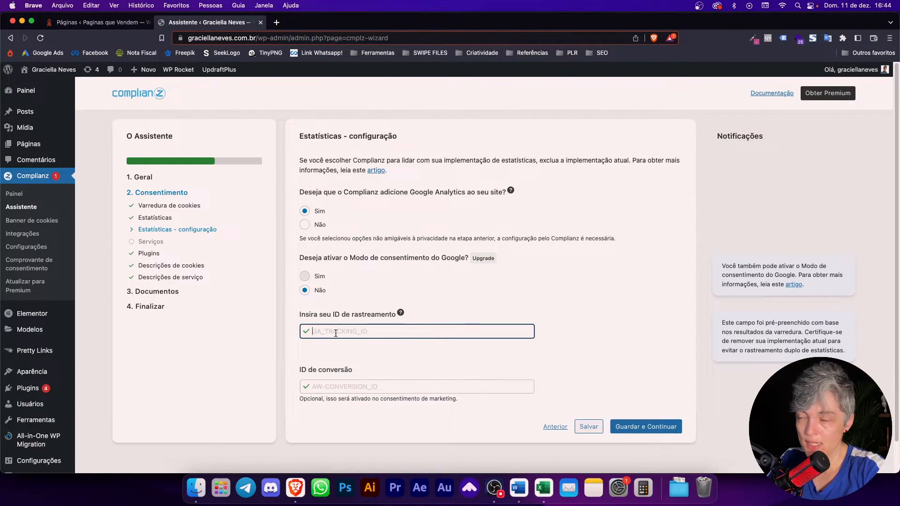
{"action": "left_click", "coordinate": [314, 386]}
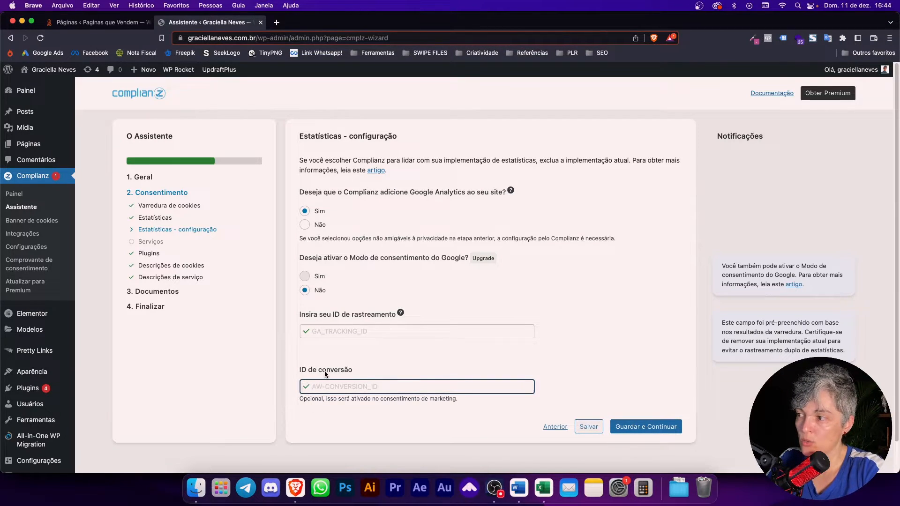
{"action": "left_click", "coordinate": [328, 334]}
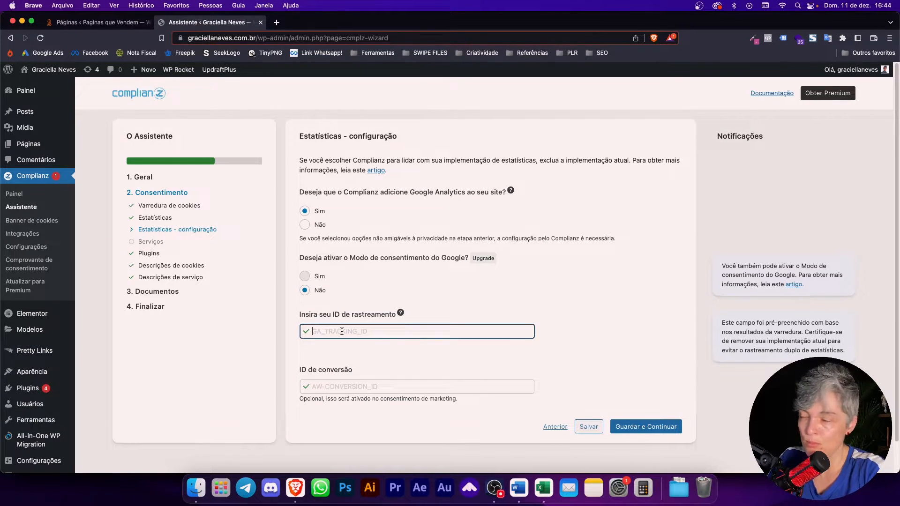
{"action": "mouse_move", "coordinate": [401, 313]}
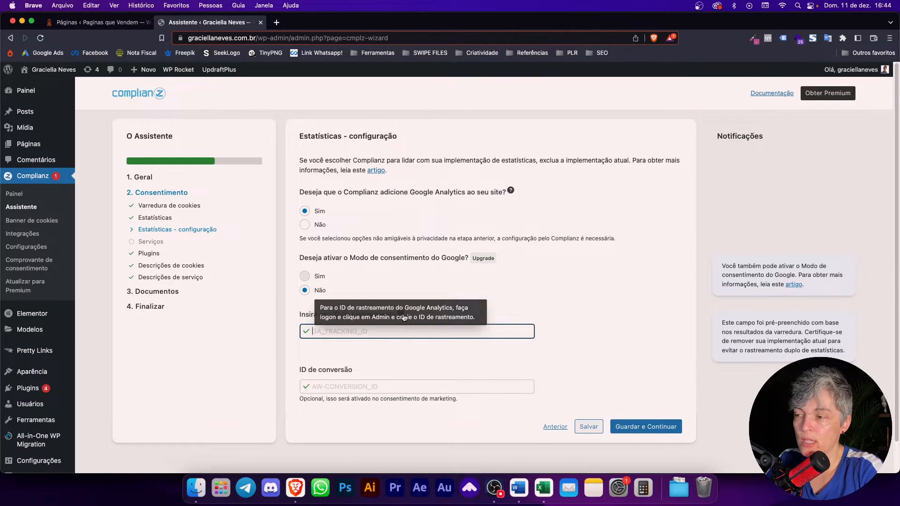
{"action": "left_click", "coordinate": [645, 427]}
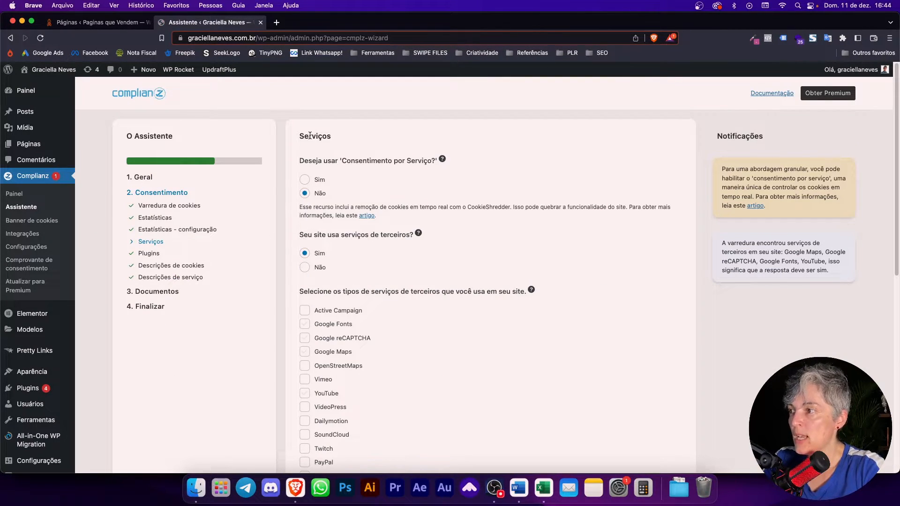
Step: Tick Google Fonts, YouTube and Hotjar in the third-party services list
{"action": "mouse_move", "coordinate": [443, 161]}
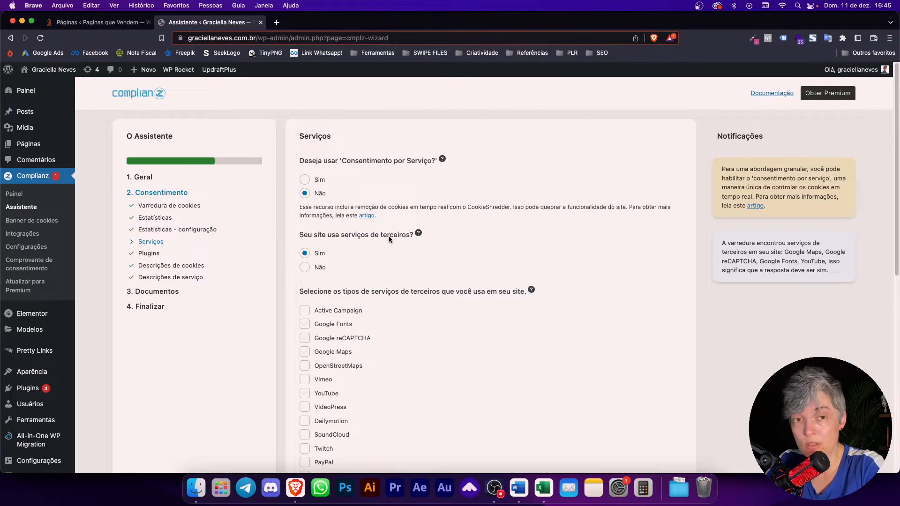
{"action": "scroll", "coordinate": [319, 255], "scroll_direction": "down", "scroll_amount": 2}
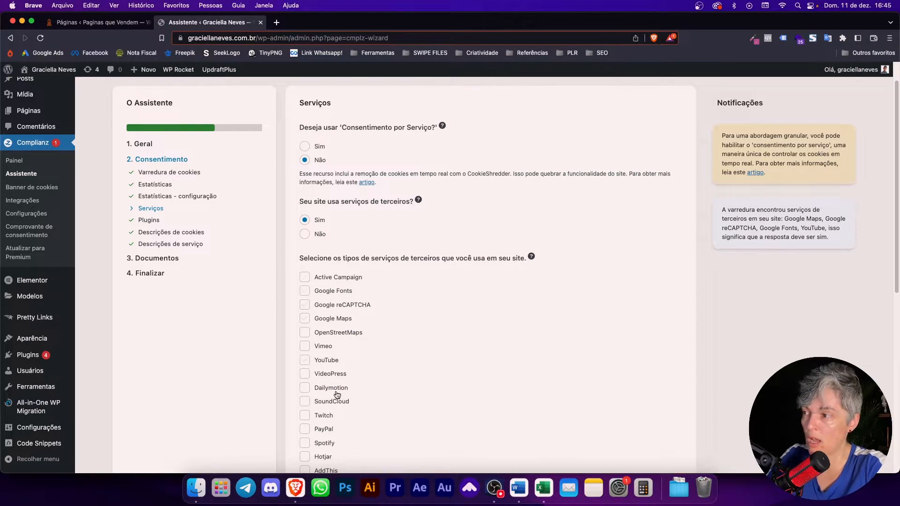
{"action": "scroll", "coordinate": [334, 381], "scroll_direction": "down", "scroll_amount": 4}
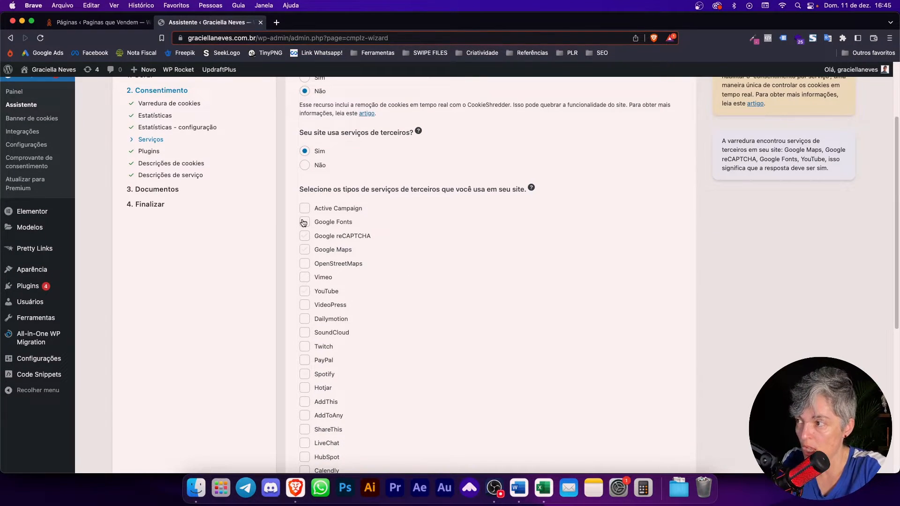
{"action": "left_click", "coordinate": [306, 224]}
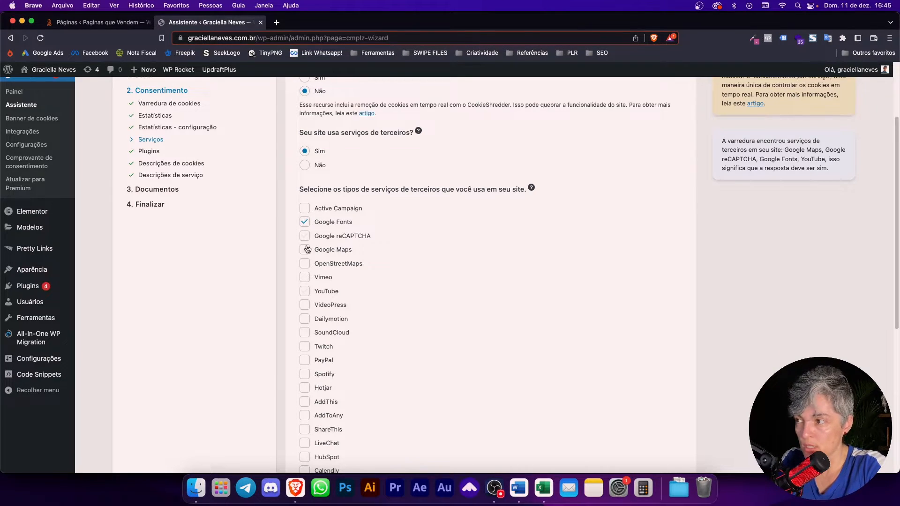
{"action": "left_click", "coordinate": [305, 292]}
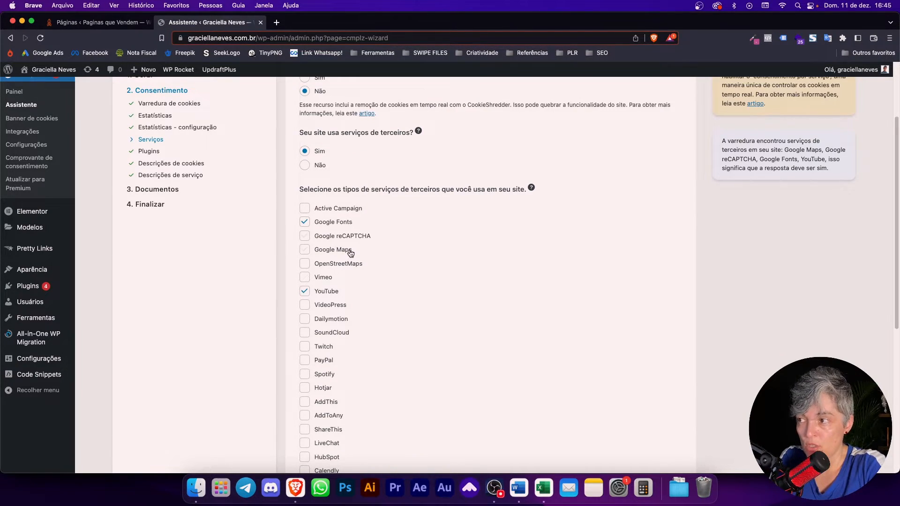
{"action": "scroll", "coordinate": [350, 255], "scroll_direction": "down", "scroll_amount": 2}
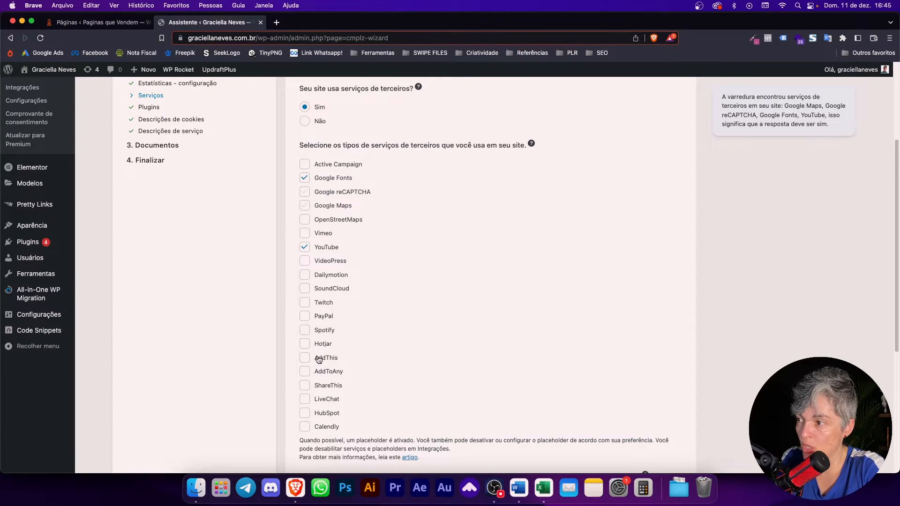
{"action": "left_click", "coordinate": [308, 346]}
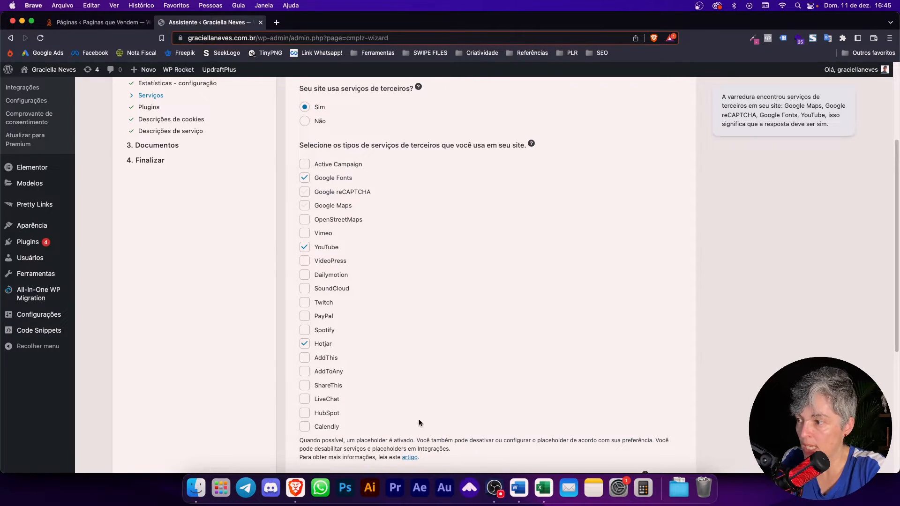
{"action": "scroll", "coordinate": [413, 424], "scroll_direction": "down", "scroll_amount": 4}
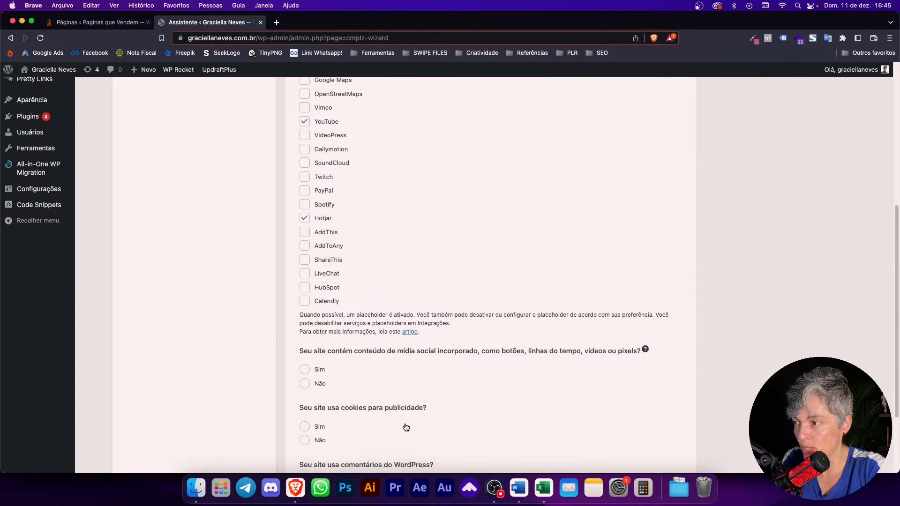
Step: Answer Sim to social media embeds and tick Facebook, WhatsApp and Instagram
{"action": "scroll", "coordinate": [406, 427], "scroll_direction": "down", "scroll_amount": 2}
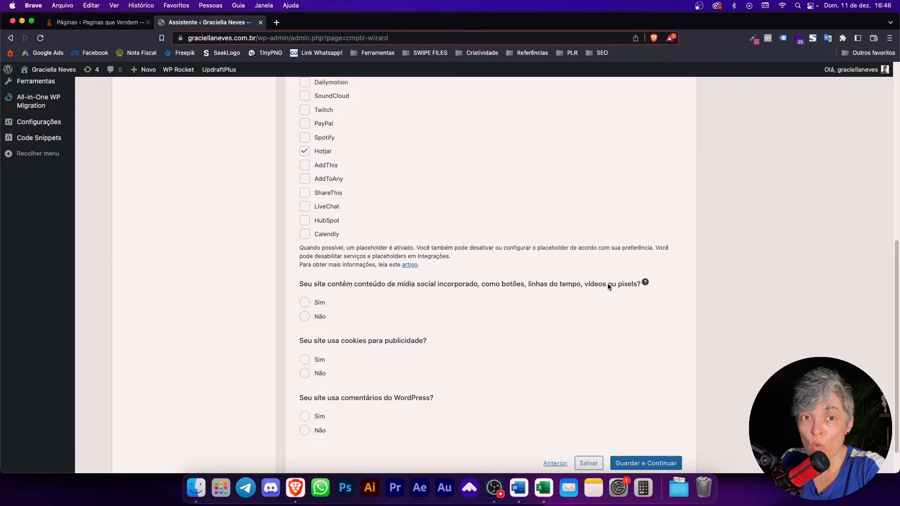
{"action": "left_click", "coordinate": [321, 304]}
{"action": "scroll", "coordinate": [328, 306], "scroll_direction": "down", "scroll_amount": 3}
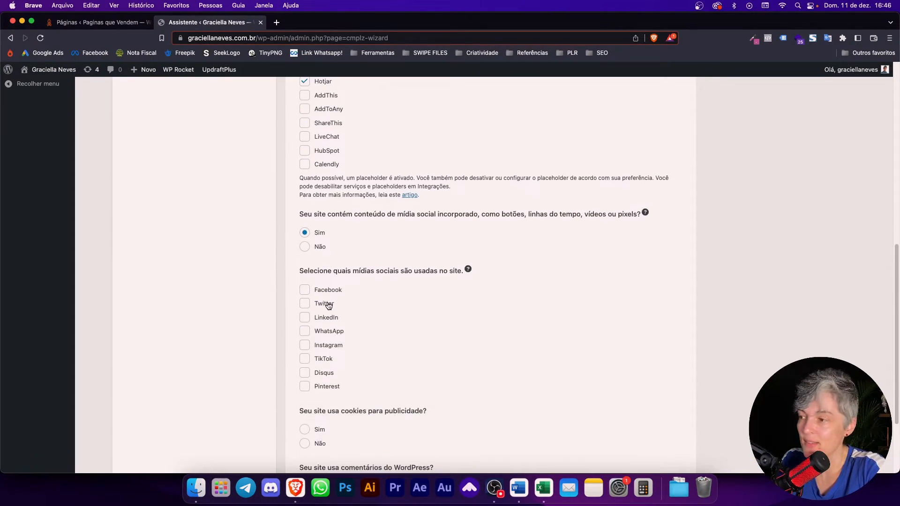
{"action": "left_click", "coordinate": [304, 289]}
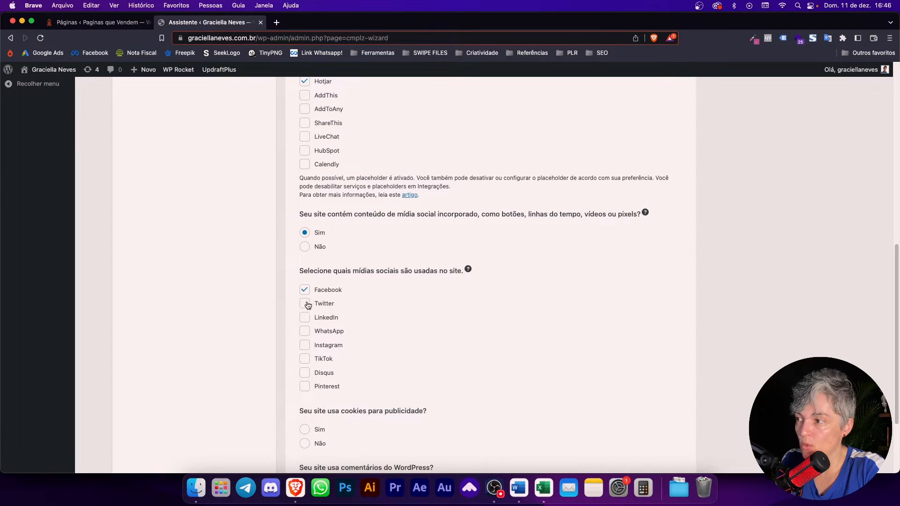
{"action": "left_click", "coordinate": [305, 333]}
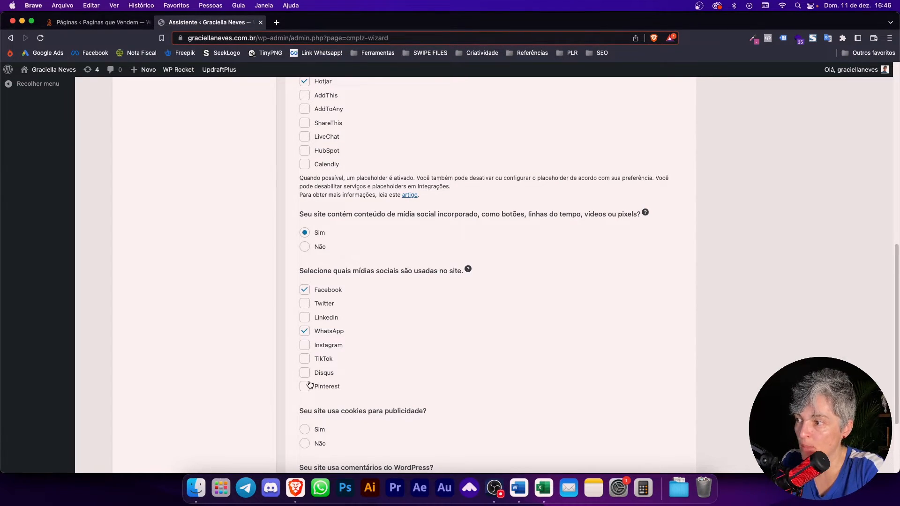
{"action": "left_click", "coordinate": [305, 345]}
{"action": "scroll", "coordinate": [380, 348], "scroll_direction": "down", "scroll_amount": 1}
{"action": "scroll", "coordinate": [379, 347], "scroll_direction": "down", "scroll_amount": 3}
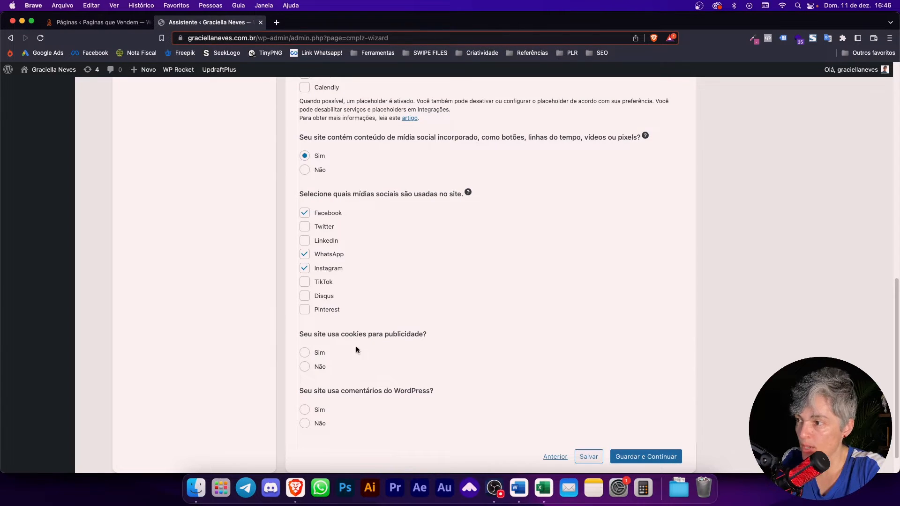
Step: Declare advertising cookies with personalised ads, no WordPress comments, and save the services answers
{"action": "left_click", "coordinate": [316, 355]}
{"action": "scroll", "coordinate": [328, 366], "scroll_direction": "down", "scroll_amount": 4}
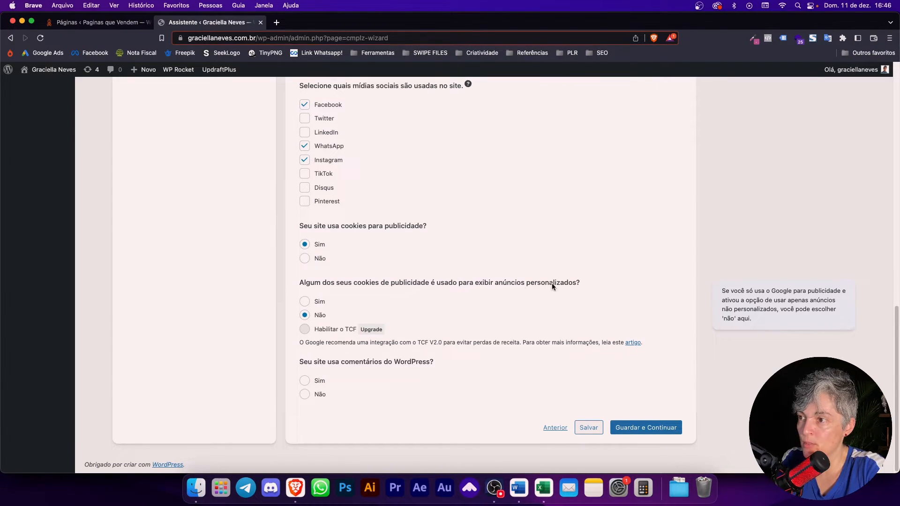
{"action": "left_click", "coordinate": [326, 303]}
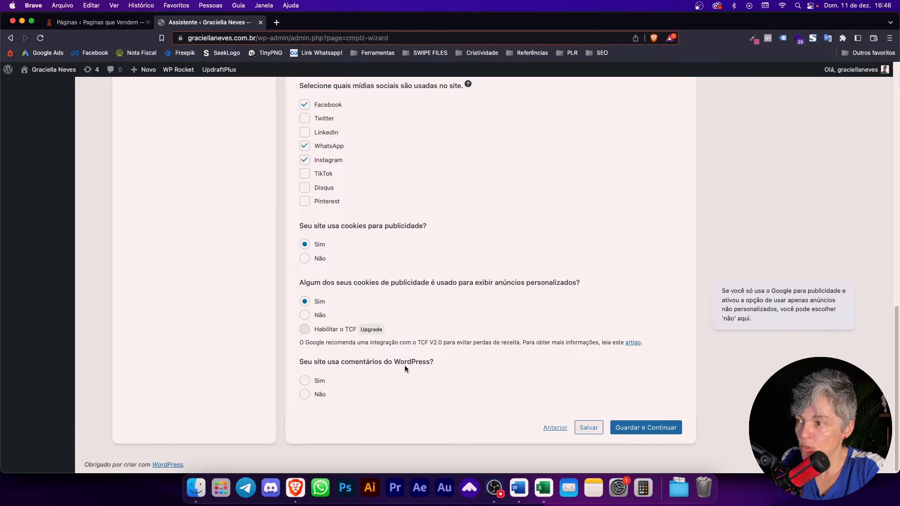
{"action": "left_click", "coordinate": [305, 396]}
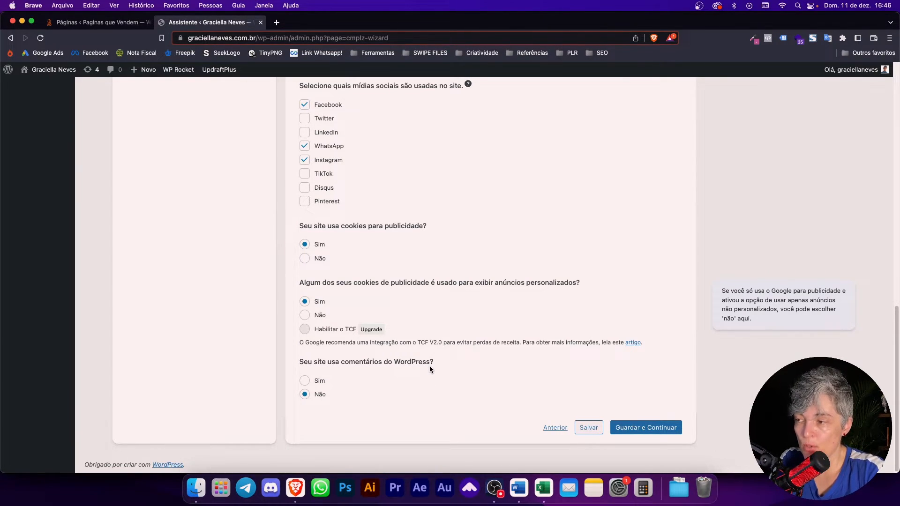
{"action": "left_click", "coordinate": [647, 423]}
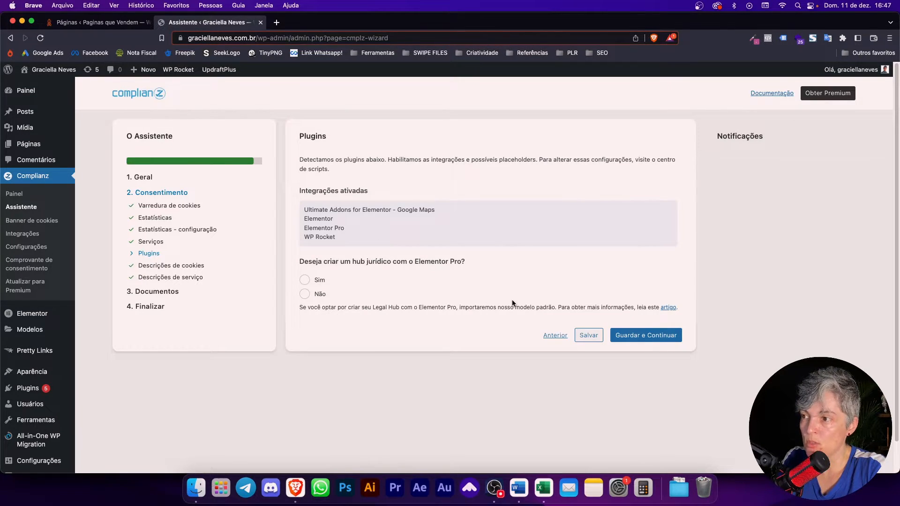
Step: Choose an Elementor Pro legal hub, save the Plugins step, then accept the cookie descriptions
{"action": "left_click", "coordinate": [319, 281]}
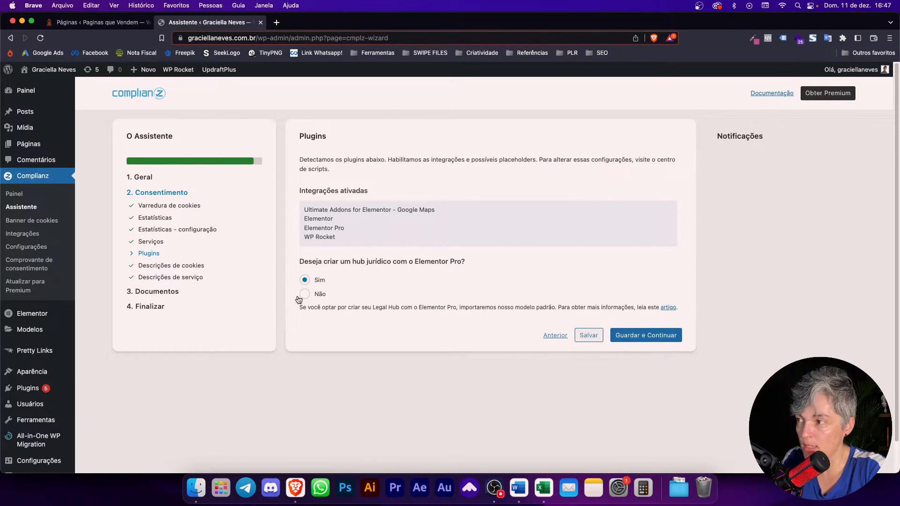
{"action": "left_click", "coordinate": [646, 335]}
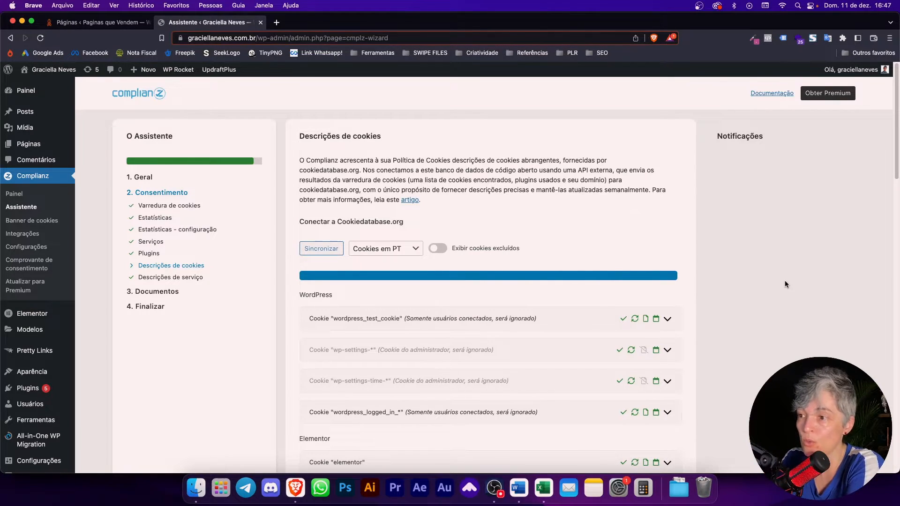
{"action": "scroll", "coordinate": [778, 283], "scroll_direction": "down", "scroll_amount": 3}
{"action": "scroll", "coordinate": [774, 282], "scroll_direction": "down", "scroll_amount": 6}
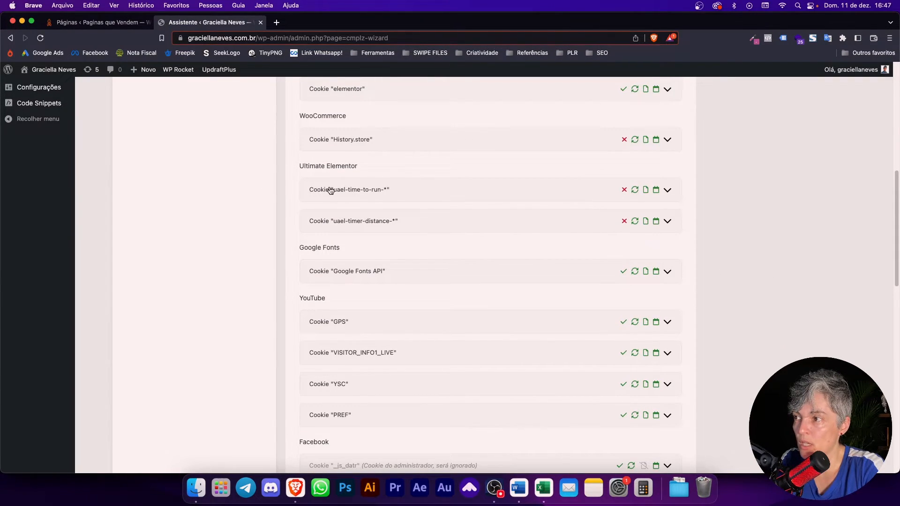
{"action": "mouse_move", "coordinate": [625, 196]}
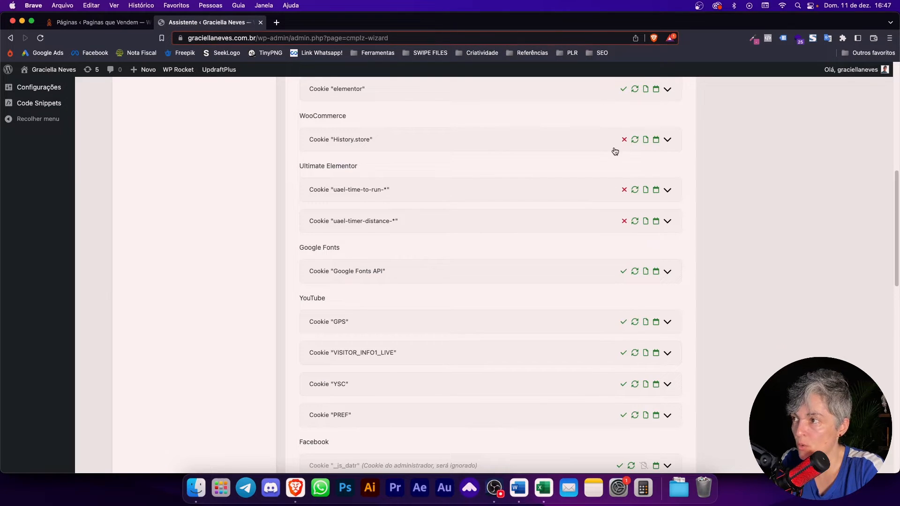
{"action": "scroll", "coordinate": [728, 355], "scroll_direction": "down", "scroll_amount": 10}
{"action": "scroll", "coordinate": [727, 355], "scroll_direction": "down", "scroll_amount": 3}
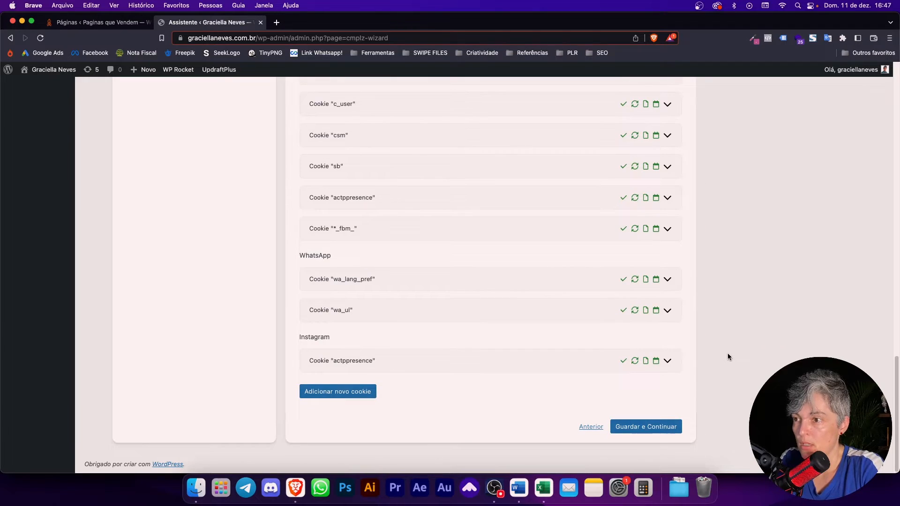
{"action": "left_click", "coordinate": [642, 427]}
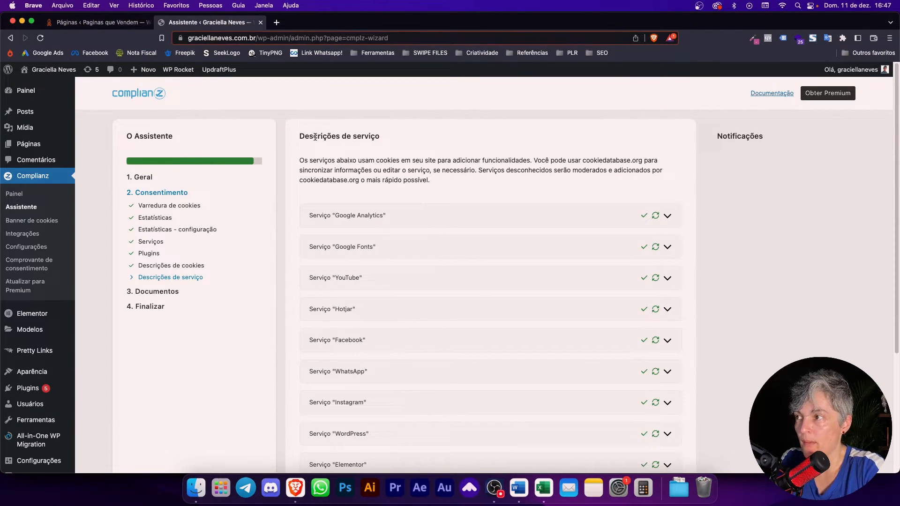
Step: Review the Google Analytics, Fonts, YouTube, Hotjar and social service descriptions and save them
{"action": "scroll", "coordinate": [481, 202], "scroll_direction": "down", "scroll_amount": 2}
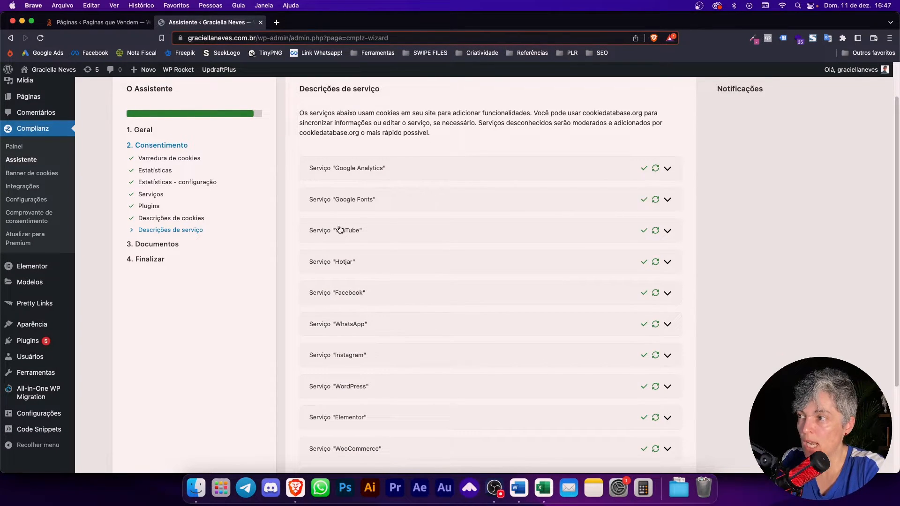
{"action": "scroll", "coordinate": [722, 352], "scroll_direction": "down", "scroll_amount": 5}
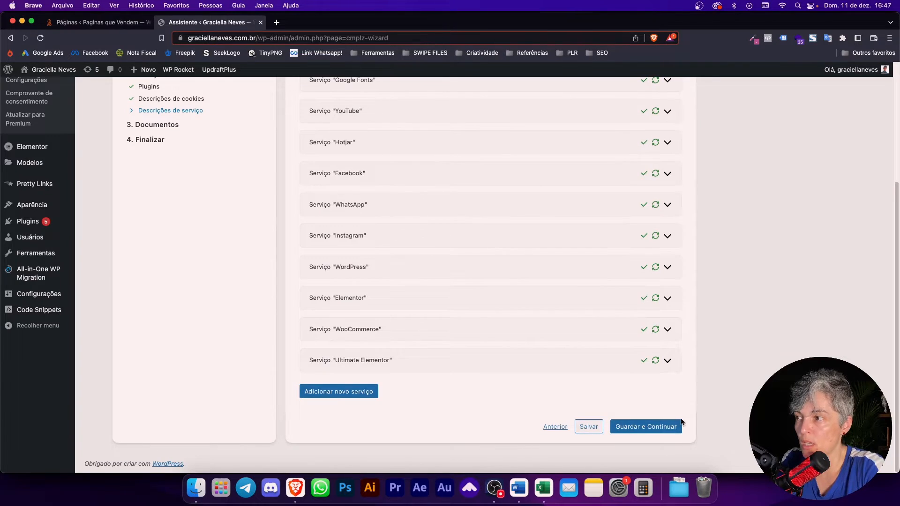
{"action": "left_click", "coordinate": [661, 434]}
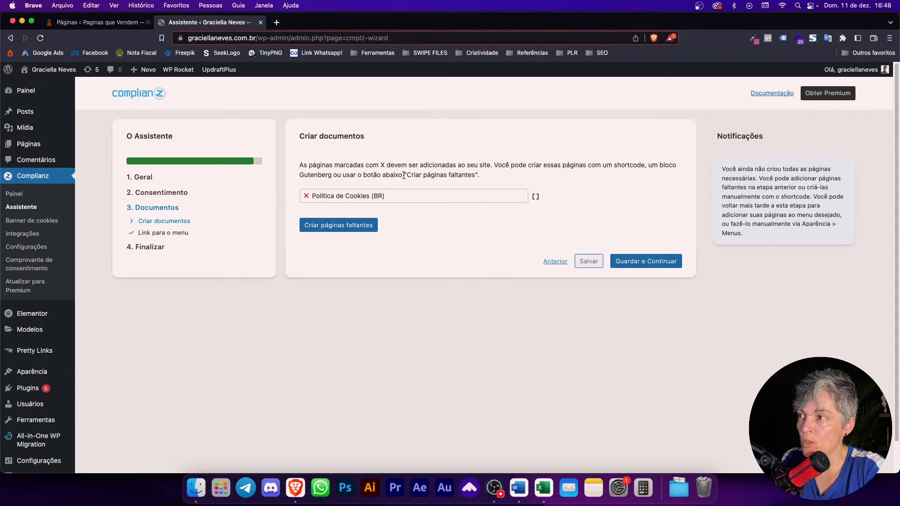
Step: Create the missing Política de Cookies (BR) page, then advance past menu linking to Finalizar
{"action": "left_click", "coordinate": [366, 223]}
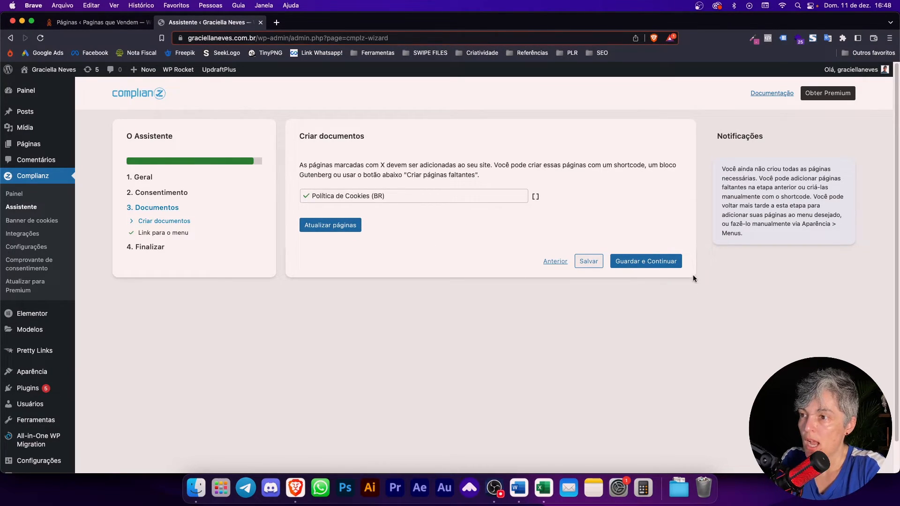
{"action": "left_click", "coordinate": [660, 268]}
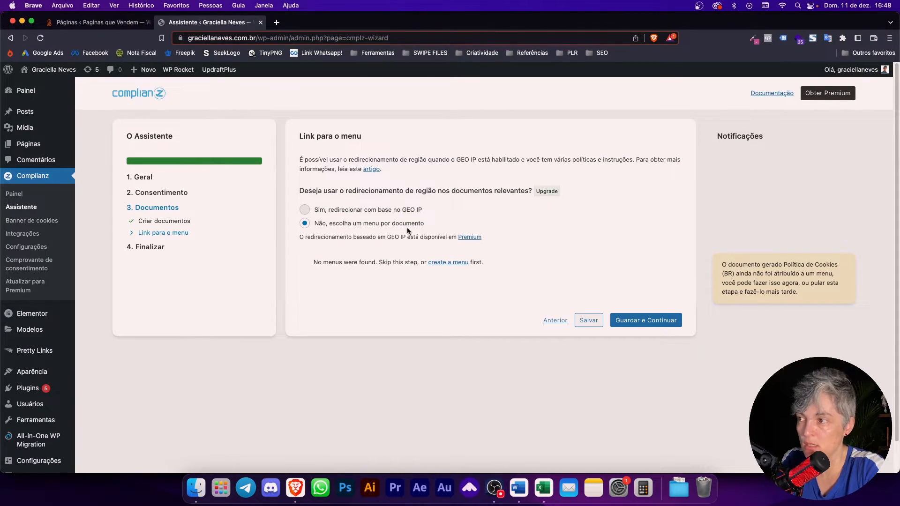
{"action": "left_click", "coordinate": [637, 321]}
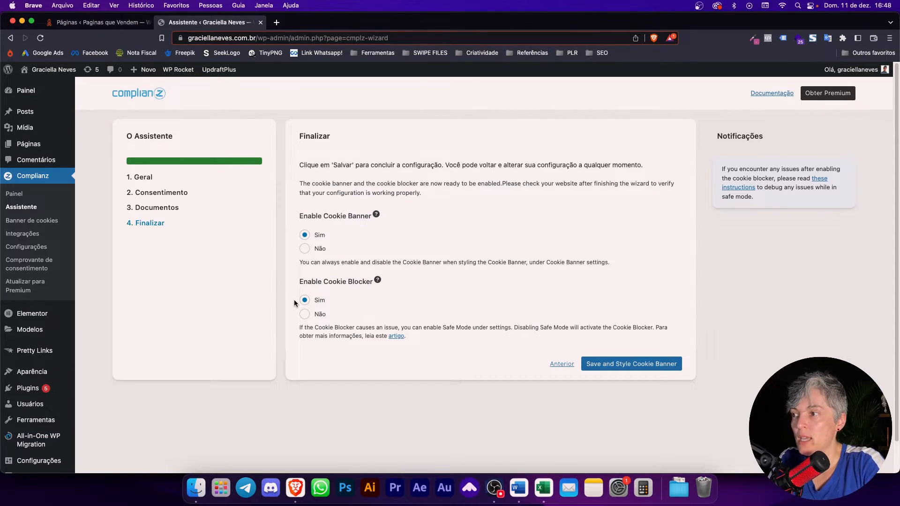
Step: Finish the wizard with 'Save and Style Cookie Banner' to reach banner styling with a live preview
{"action": "left_click", "coordinate": [645, 366]}
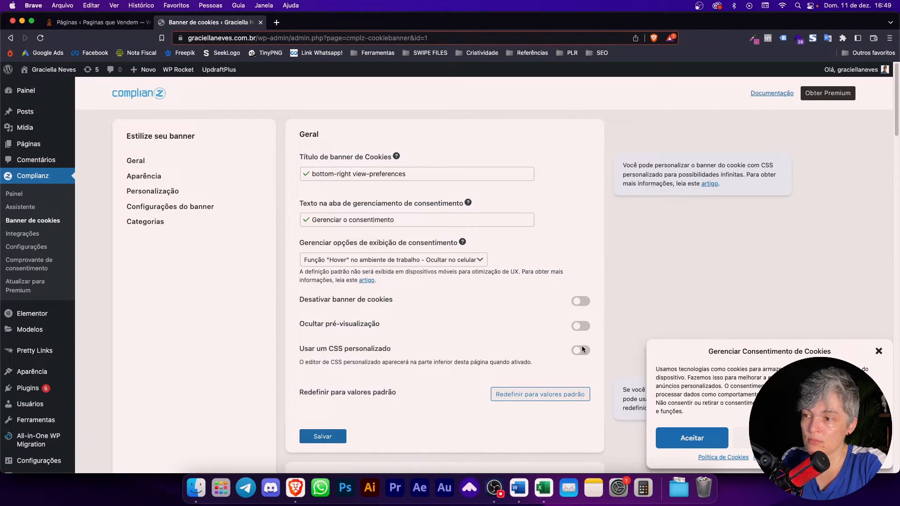
Step: Under Aparência, try Bottom left, return Posição to Bottom right, and set Animação to Slide
{"action": "scroll", "coordinate": [449, 364], "scroll_direction": "down", "scroll_amount": 3}
{"action": "scroll", "coordinate": [342, 361], "scroll_direction": "down", "scroll_amount": 8}
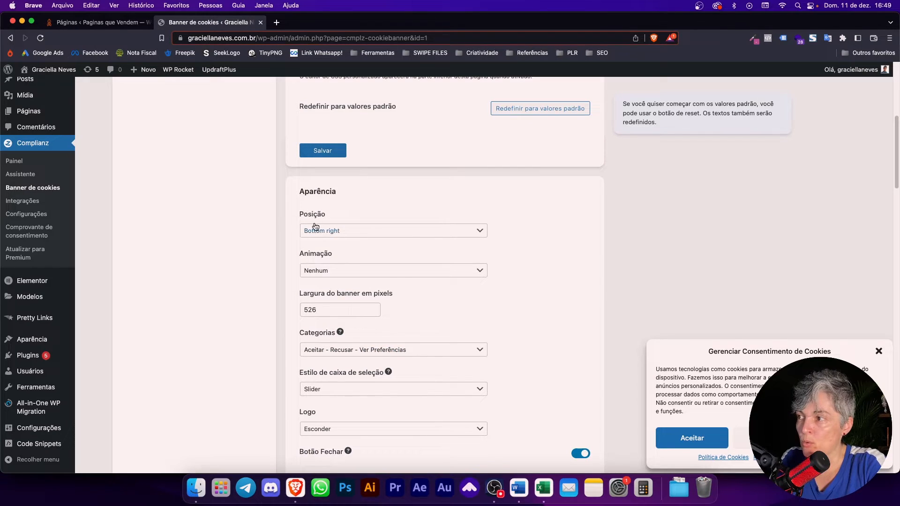
{"action": "left_click", "coordinate": [347, 231]}
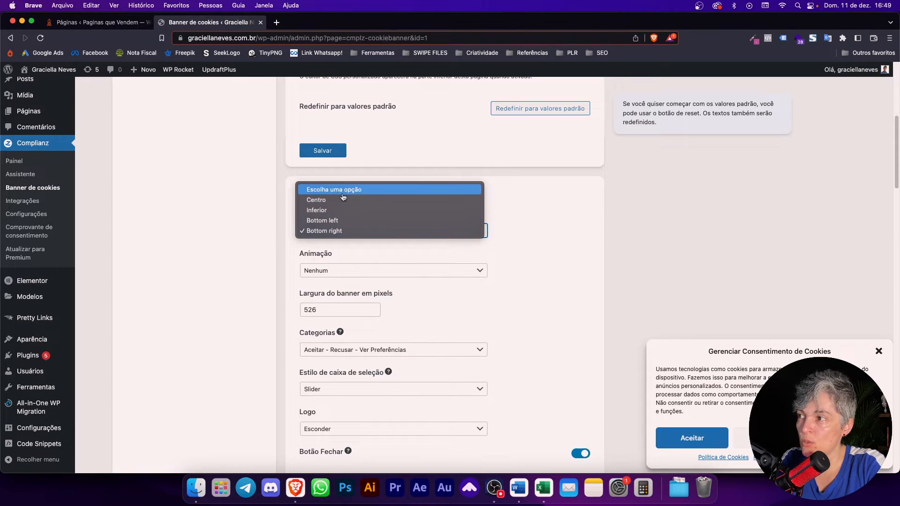
{"action": "left_click", "coordinate": [336, 220]}
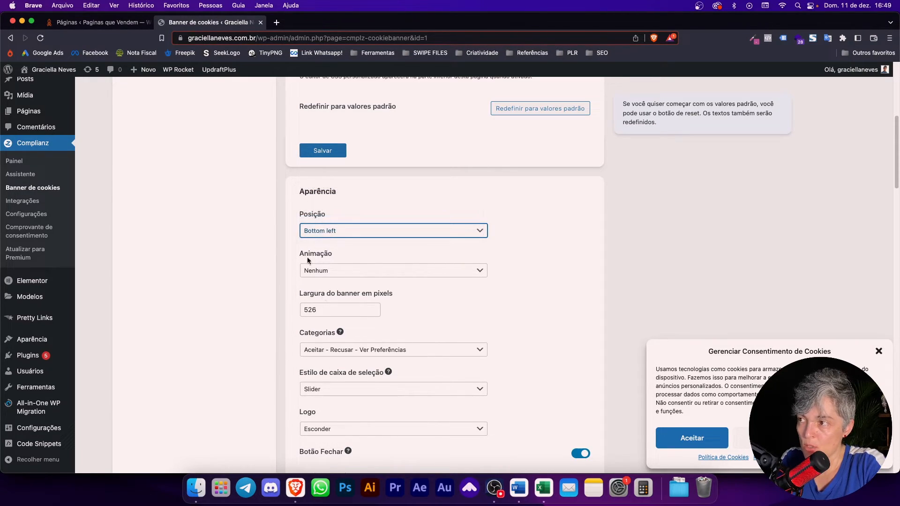
{"action": "left_click", "coordinate": [321, 234]}
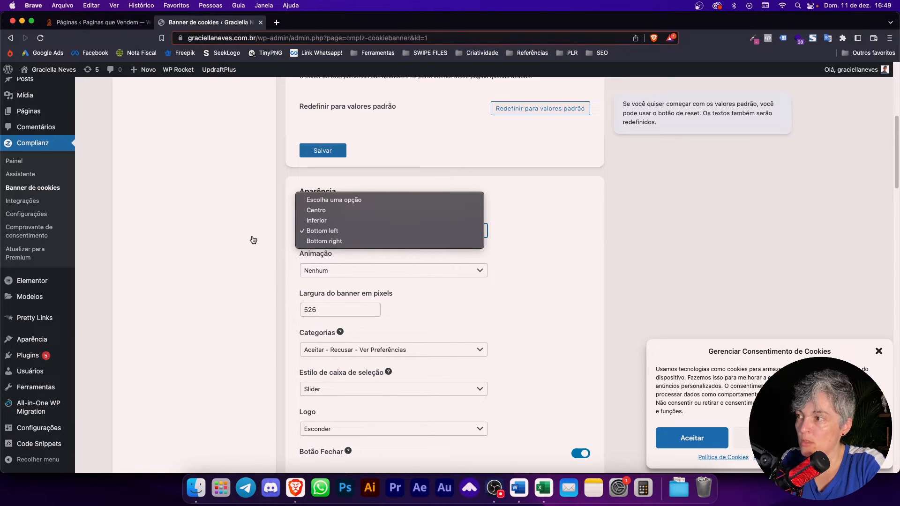
{"action": "left_click", "coordinate": [345, 241]}
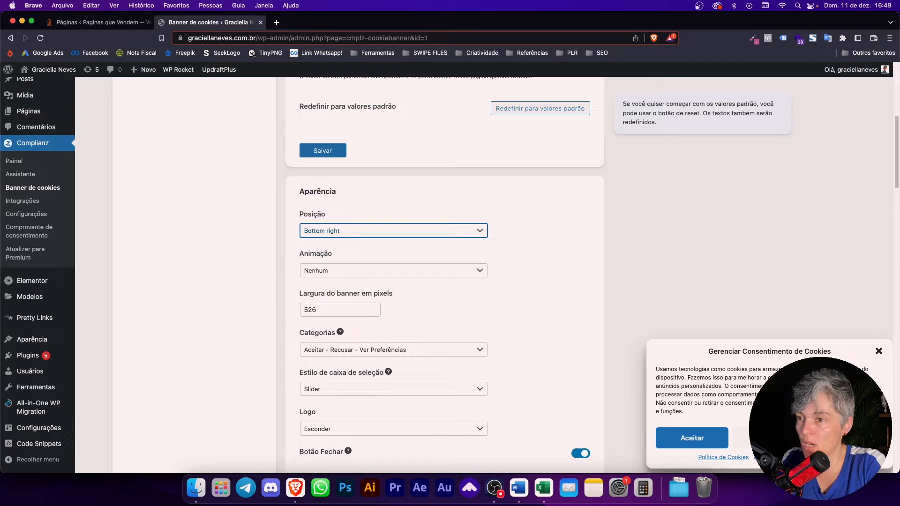
{"action": "left_click", "coordinate": [328, 266]}
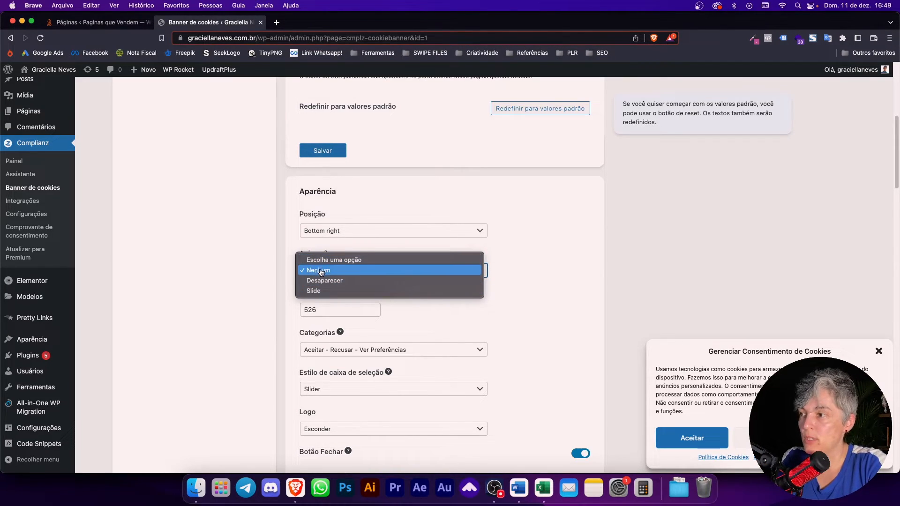
{"action": "left_click", "coordinate": [327, 290]}
{"action": "left_click", "coordinate": [444, 315]}
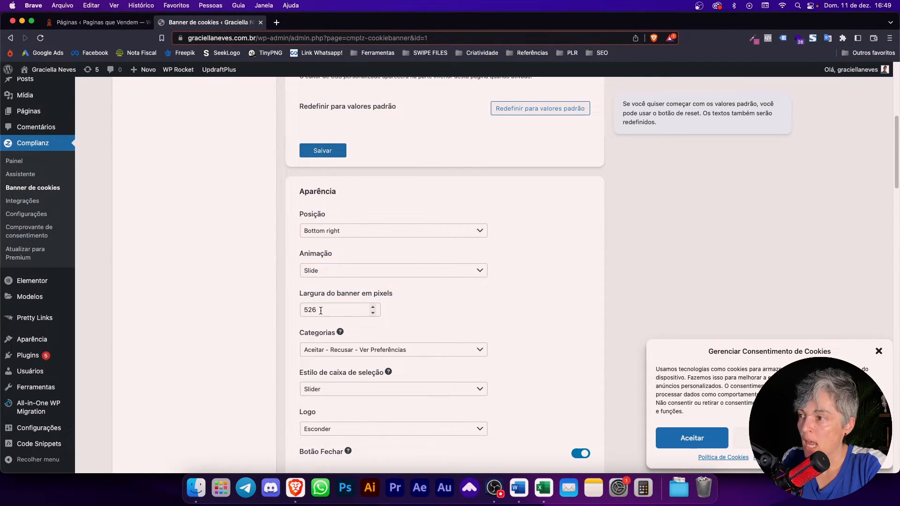
{"action": "scroll", "coordinate": [305, 328], "scroll_direction": "down", "scroll_amount": 3}
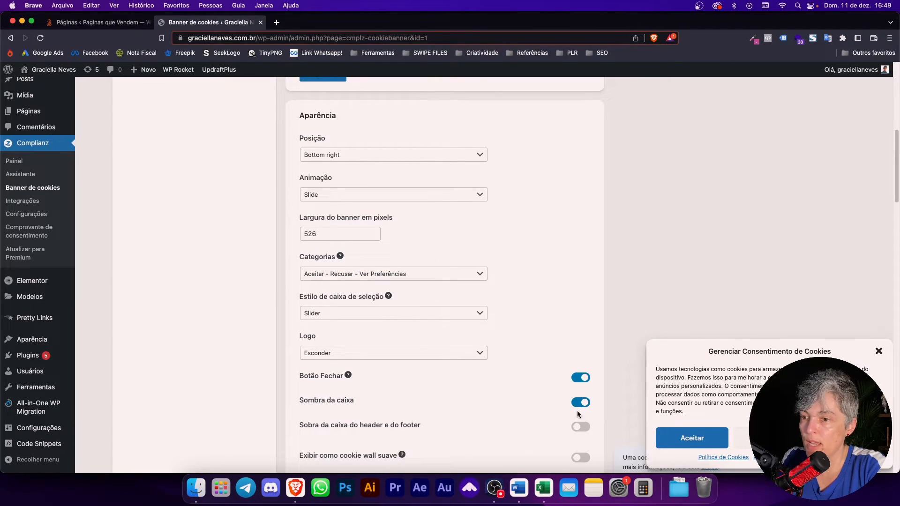
Step: Try the Clássico checkbox style, restore Slider, and keep the logo hidden on the banner
{"action": "scroll", "coordinate": [286, 314], "scroll_direction": "down", "scroll_amount": 2}
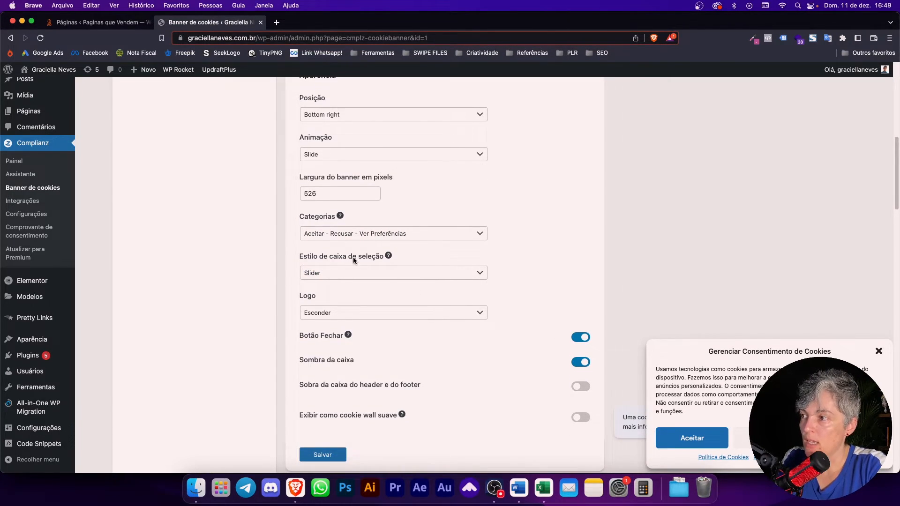
{"action": "left_click", "coordinate": [373, 271]}
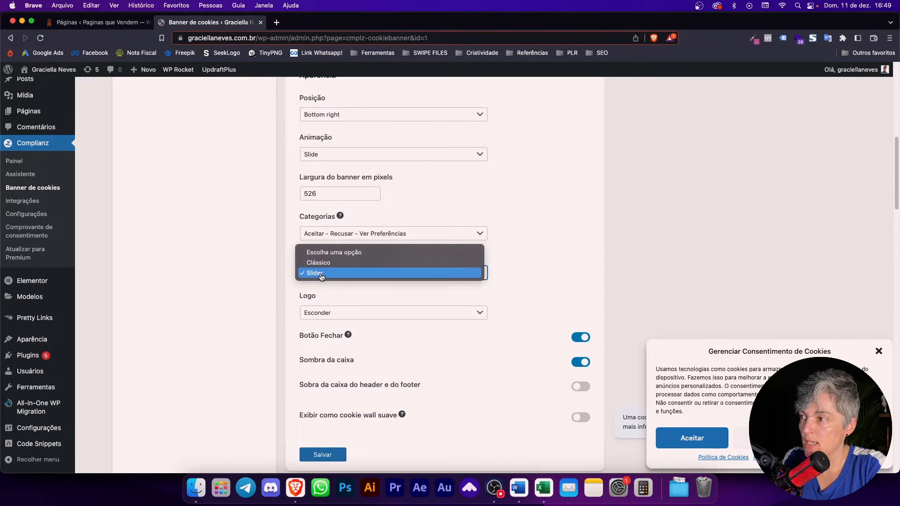
{"action": "left_click", "coordinate": [329, 263]}
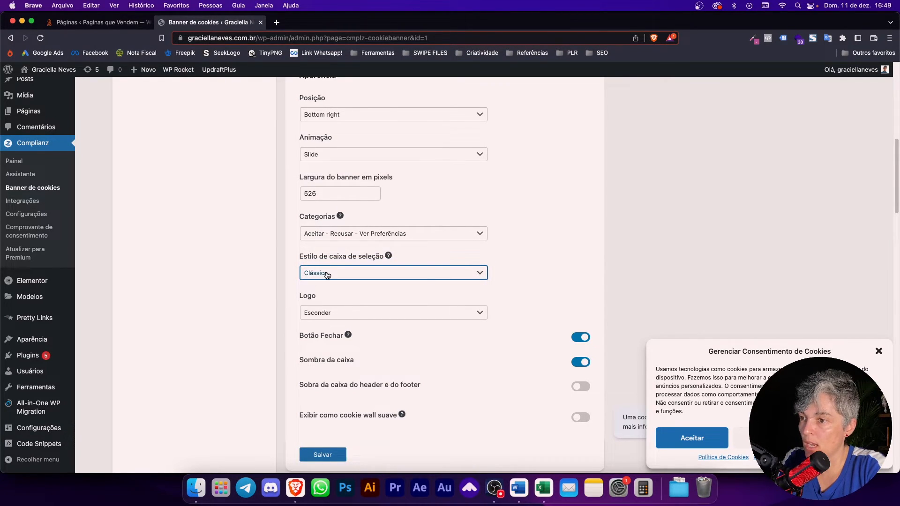
{"action": "left_click", "coordinate": [327, 275]}
{"action": "left_click", "coordinate": [323, 283]}
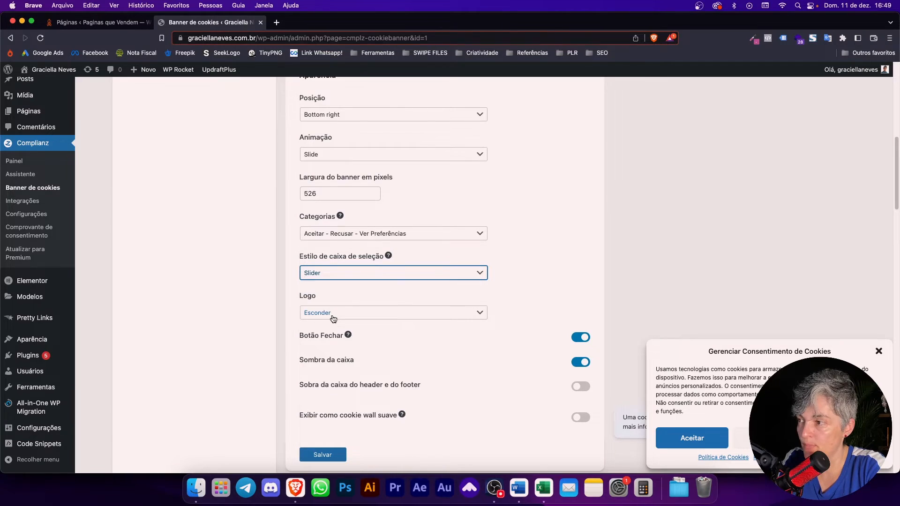
{"action": "left_click", "coordinate": [333, 319]}
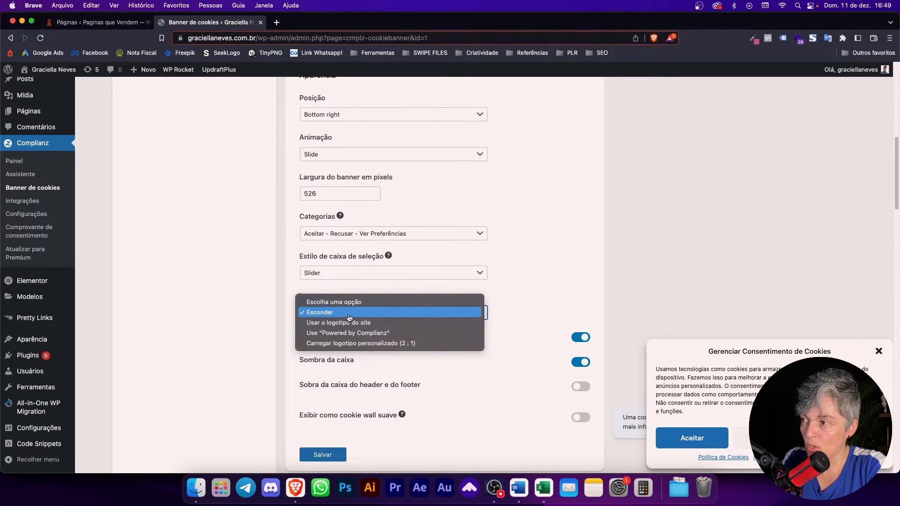
{"action": "left_click", "coordinate": [353, 313]}
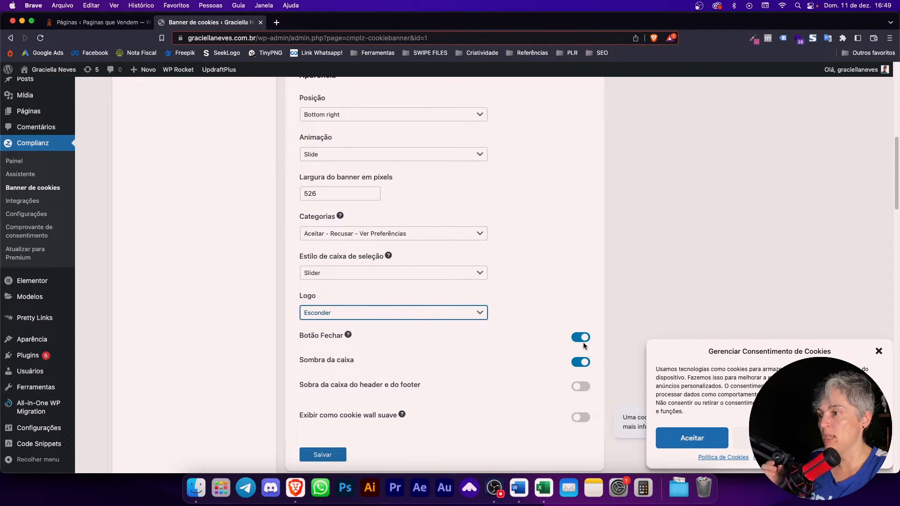
Step: Keep box shadow on and header/footer shadow off, and leave the soft cookie wall off after previewing
{"action": "left_click", "coordinate": [581, 363]}
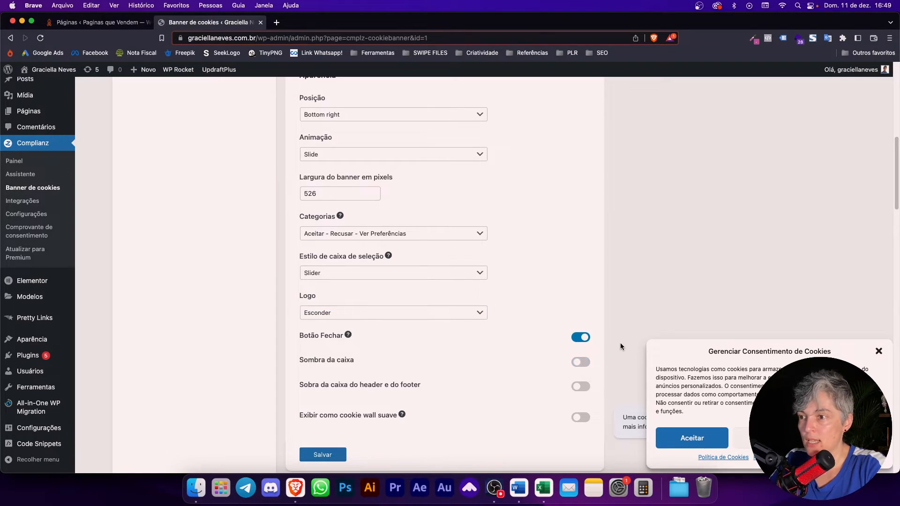
{"action": "left_click", "coordinate": [581, 362]}
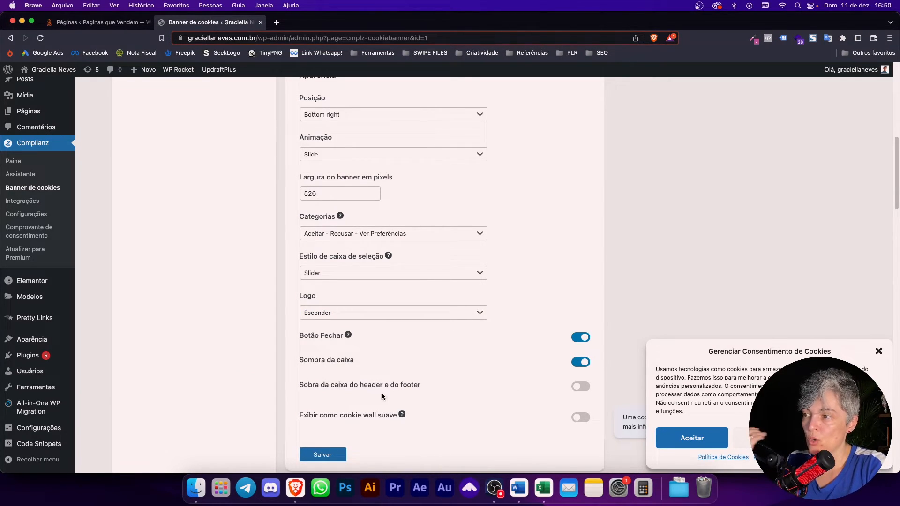
{"action": "left_click", "coordinate": [581, 387]}
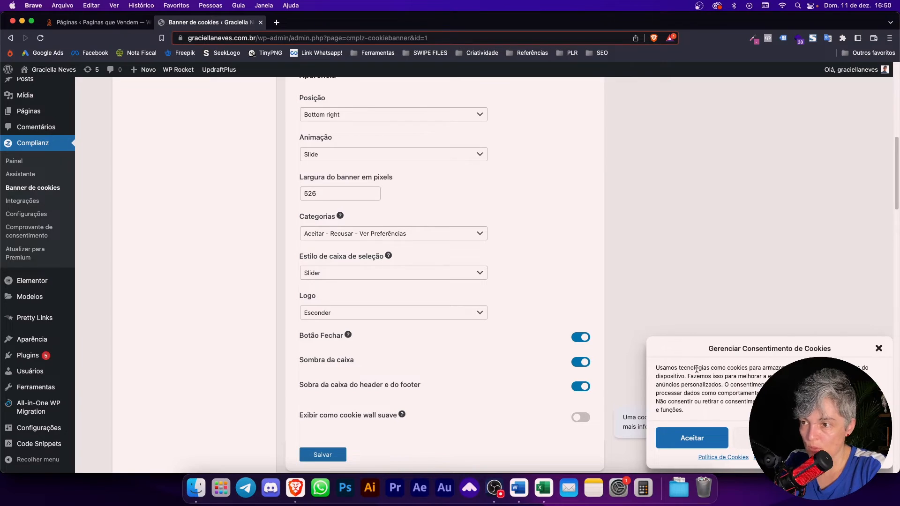
{"action": "left_click", "coordinate": [581, 388]}
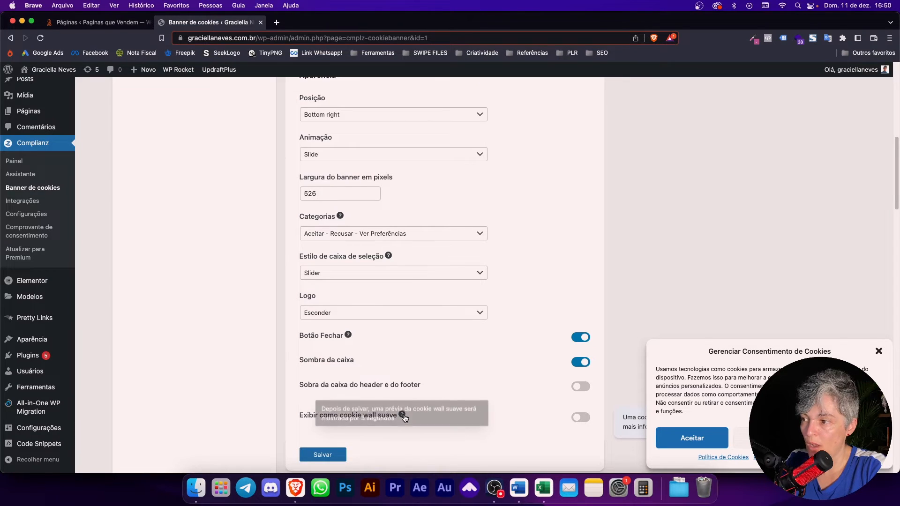
{"action": "left_click", "coordinate": [581, 418]}
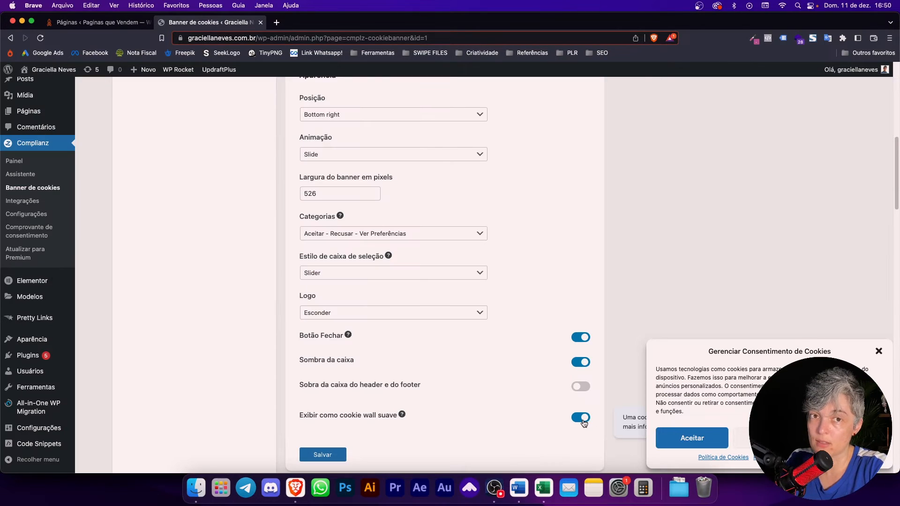
{"action": "left_click", "coordinate": [583, 420]}
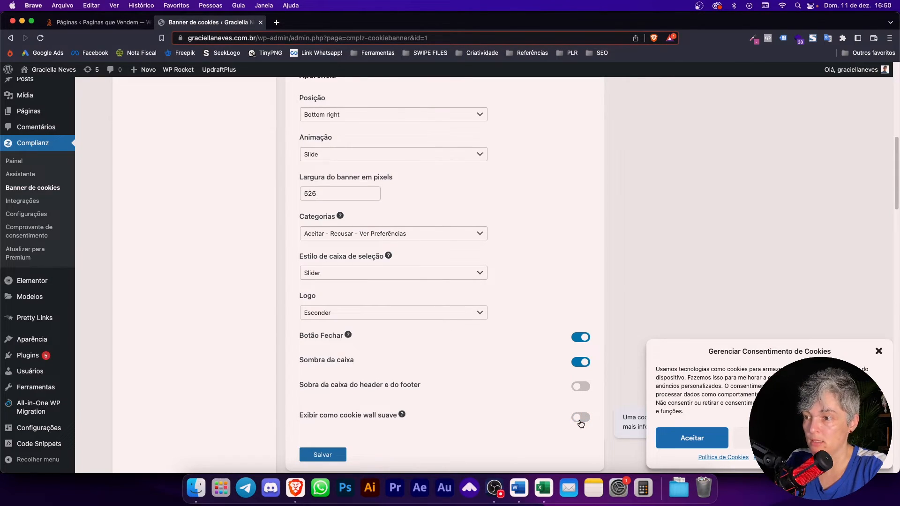
{"action": "left_click", "coordinate": [586, 419]}
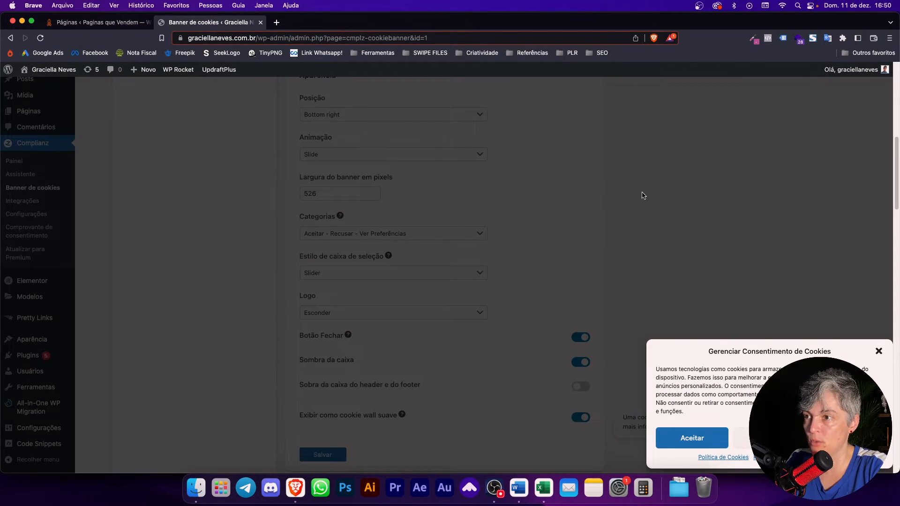
{"action": "left_click", "coordinate": [586, 417]}
{"action": "scroll", "coordinate": [516, 396], "scroll_direction": "down", "scroll_amount": 7}
Step: Save the Aparência settings and scroll through the Personalização Geral, Alternâncias and Botões colours
{"action": "left_click", "coordinate": [323, 139]}
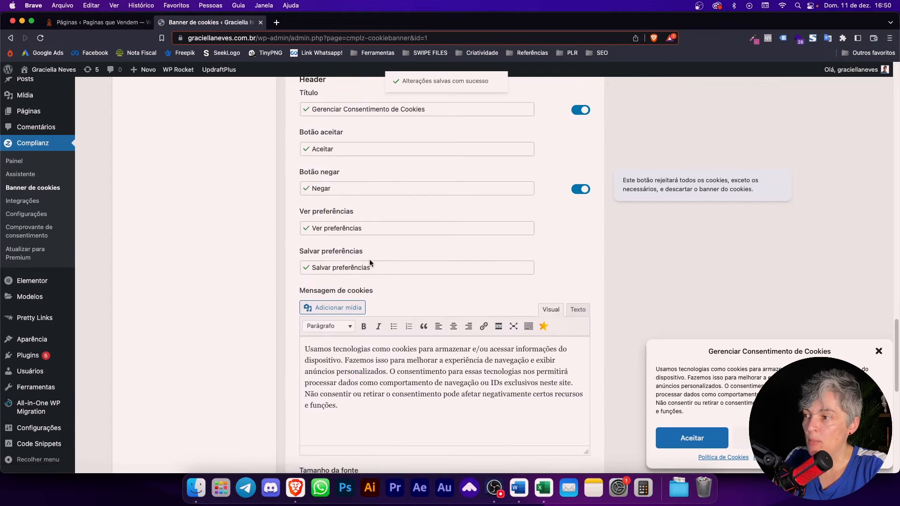
{"action": "scroll", "coordinate": [369, 260], "scroll_direction": "up", "scroll_amount": 5}
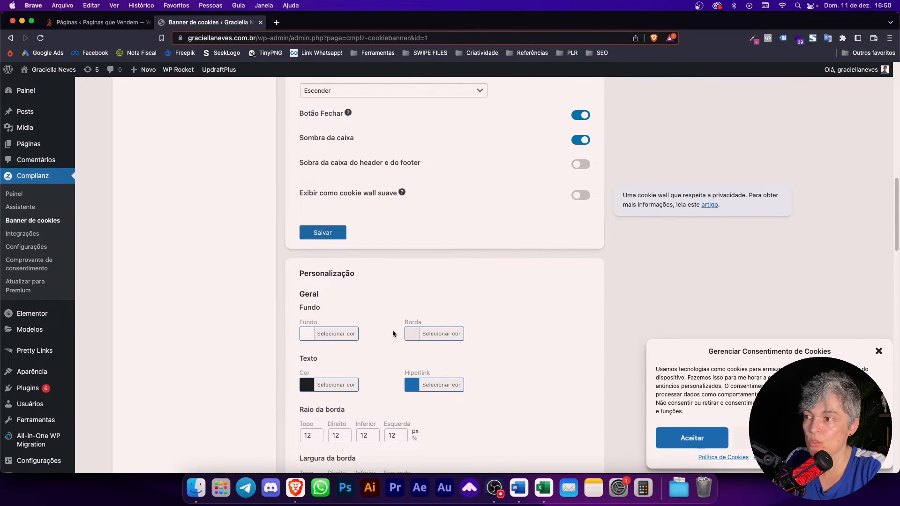
{"action": "scroll", "coordinate": [408, 307], "scroll_direction": "down", "scroll_amount": 3}
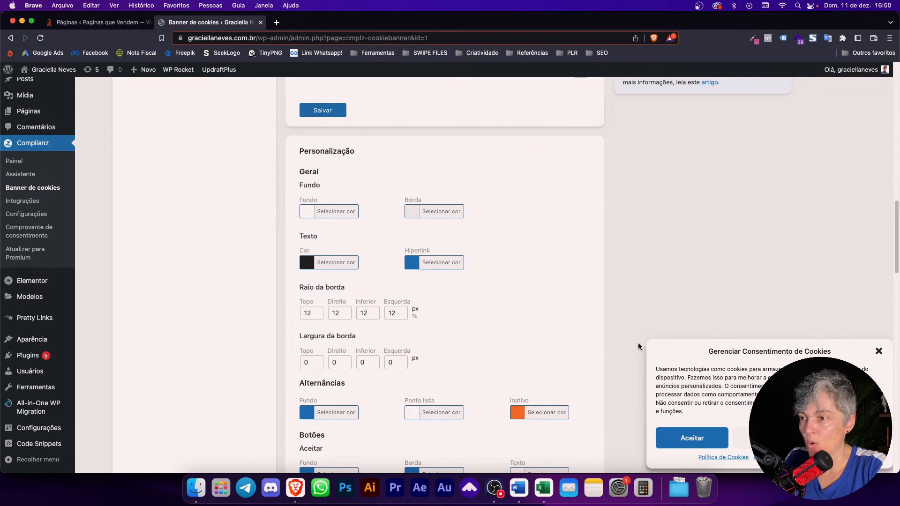
{"action": "scroll", "coordinate": [440, 356], "scroll_direction": "down", "scroll_amount": 5}
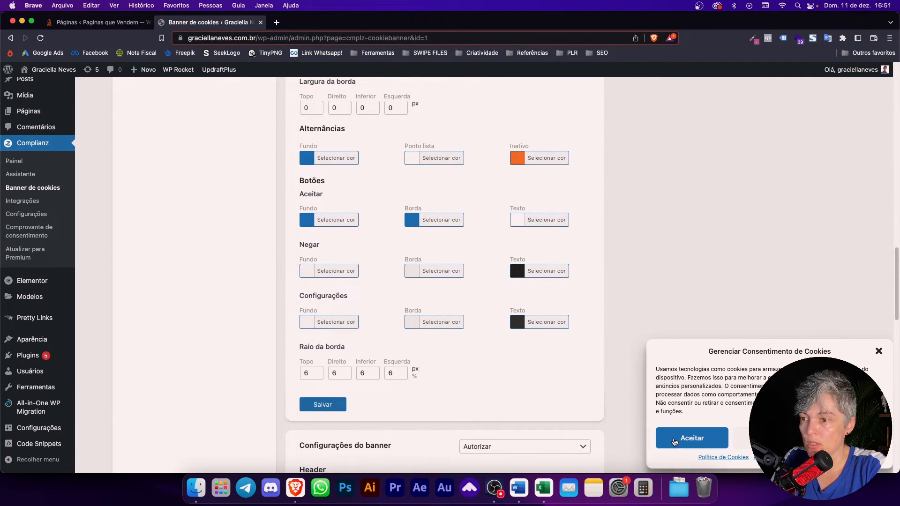
{"action": "scroll", "coordinate": [422, 408], "scroll_direction": "down", "scroll_amount": 6}
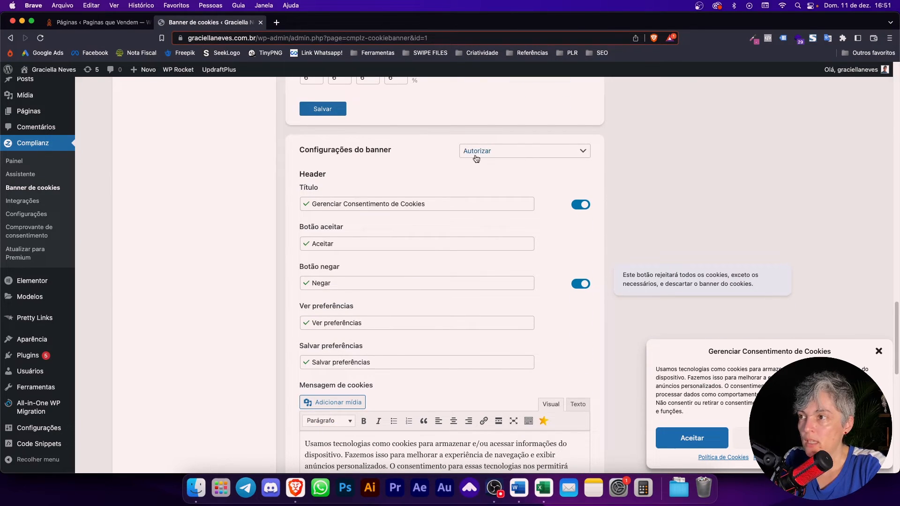
{"action": "left_click", "coordinate": [497, 151]}
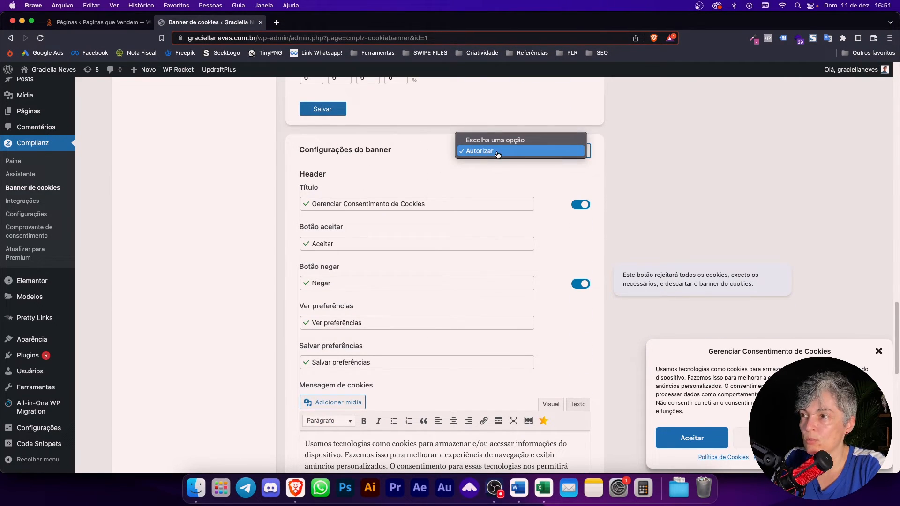
{"action": "left_click", "coordinate": [446, 167]}
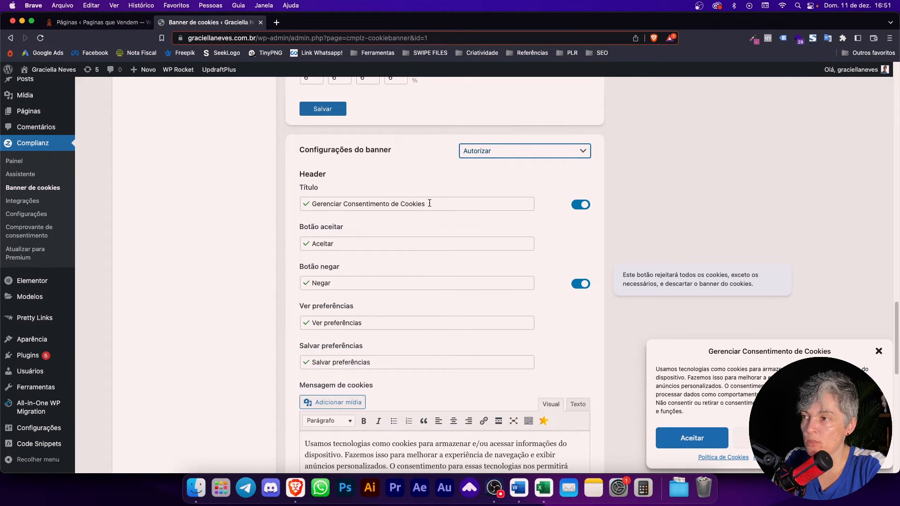
{"action": "left_click", "coordinate": [313, 203]}
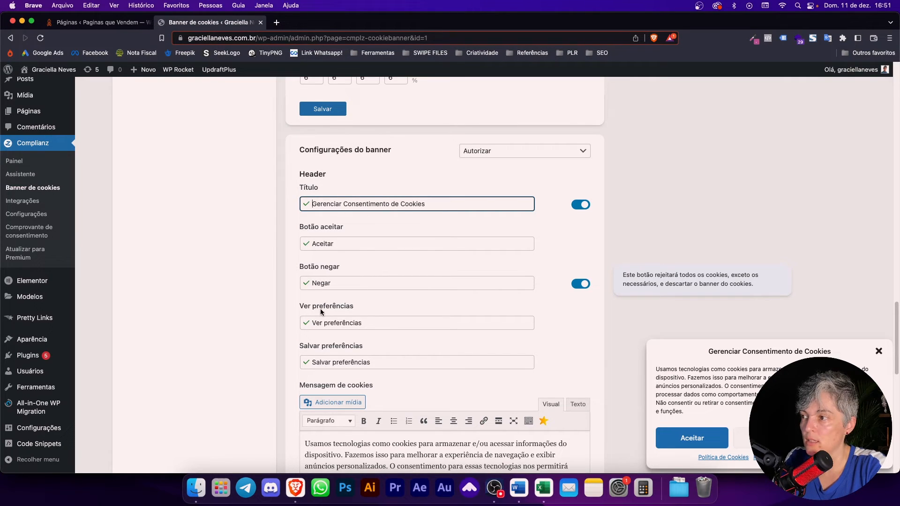
{"action": "scroll", "coordinate": [357, 345], "scroll_direction": "down", "scroll_amount": 5}
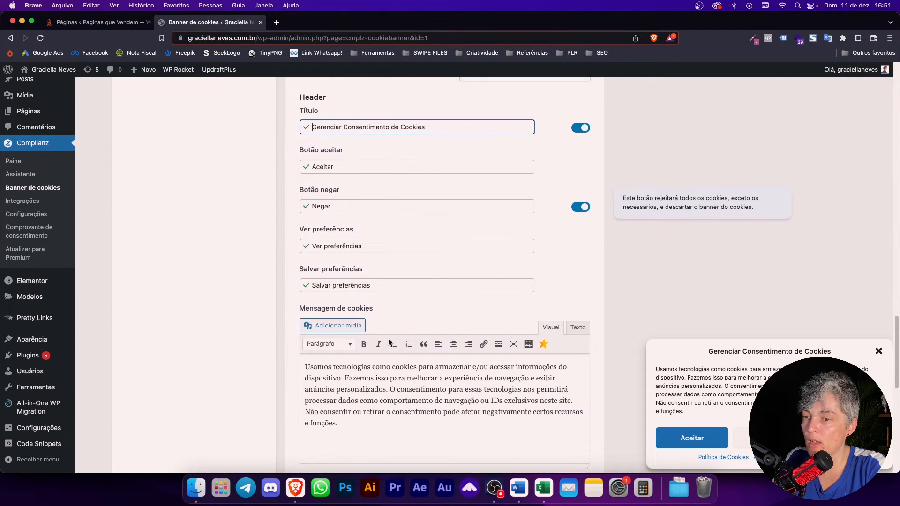
{"action": "scroll", "coordinate": [388, 338], "scroll_direction": "down", "scroll_amount": 4}
{"action": "left_click_drag", "start_coordinate": [374, 324], "coordinate": [306, 259]}
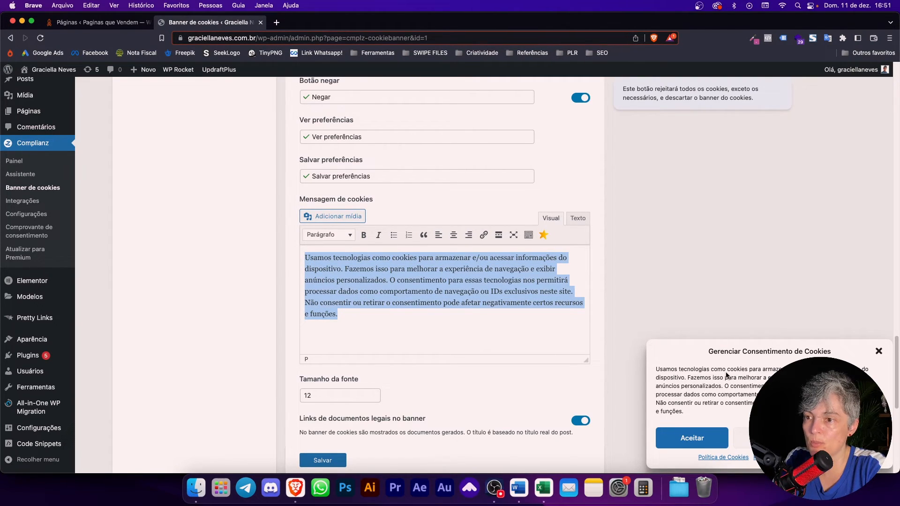
{"action": "left_click", "coordinate": [467, 336]}
{"action": "scroll", "coordinate": [338, 393], "scroll_direction": "down", "scroll_amount": 10}
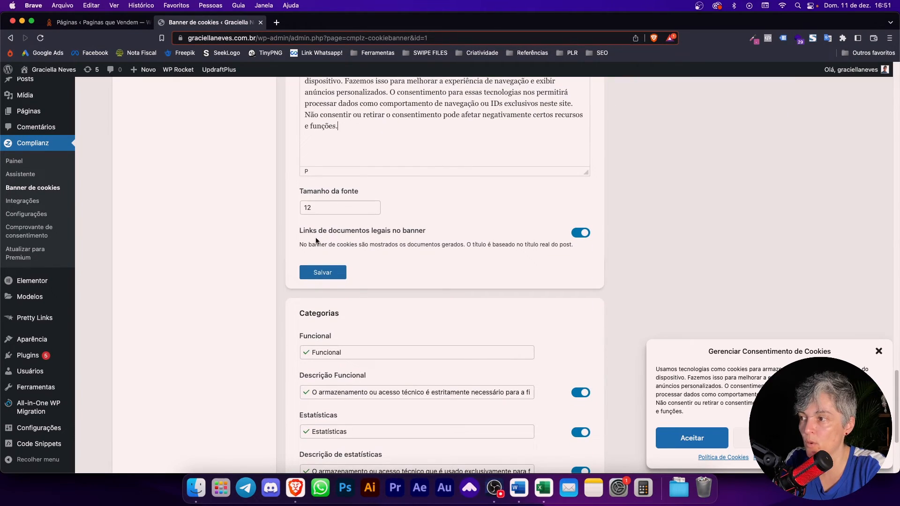
{"action": "left_click", "coordinate": [581, 232]}
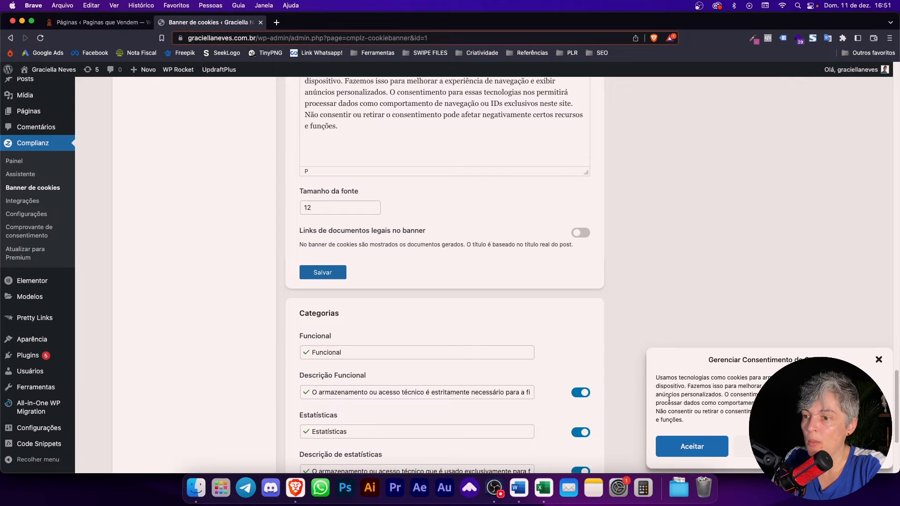
{"action": "left_click", "coordinate": [581, 233]}
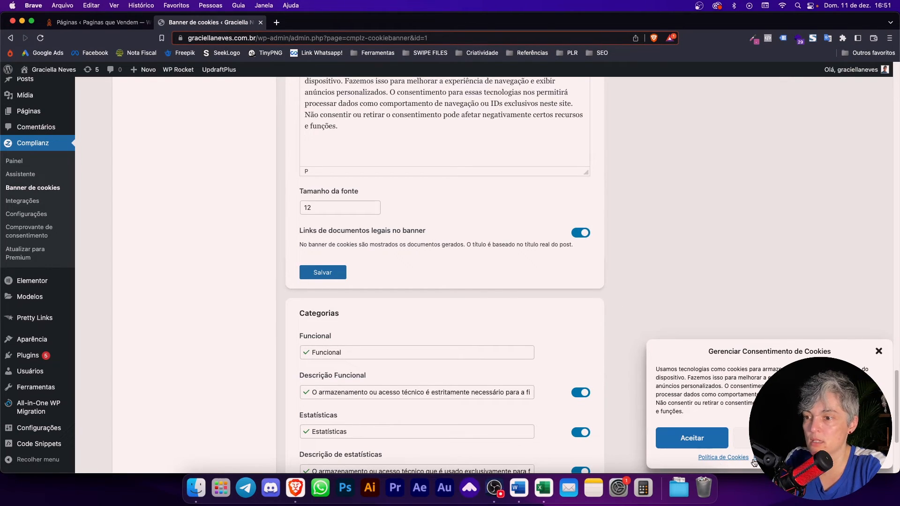
{"action": "scroll", "coordinate": [371, 310], "scroll_direction": "down", "scroll_amount": 3}
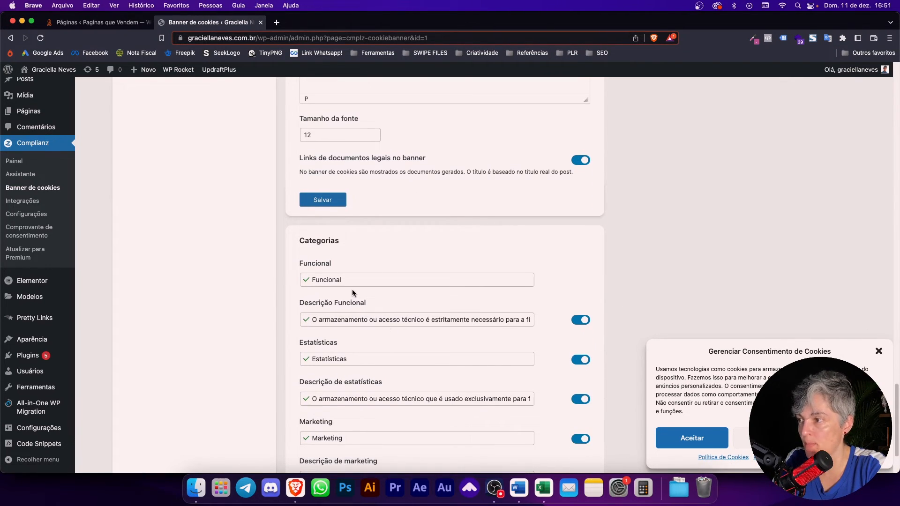
Step: Review the Funcional category, switching its description off and back on
{"action": "scroll", "coordinate": [353, 289], "scroll_direction": "down", "scroll_amount": 3}
{"action": "left_click", "coordinate": [378, 202]}
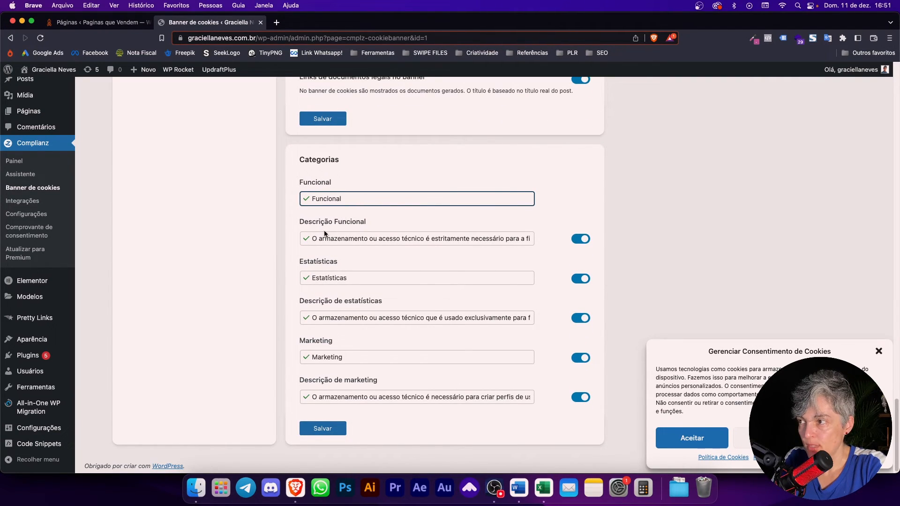
{"action": "left_click", "coordinate": [581, 242]}
{"action": "left_click", "coordinate": [581, 241]}
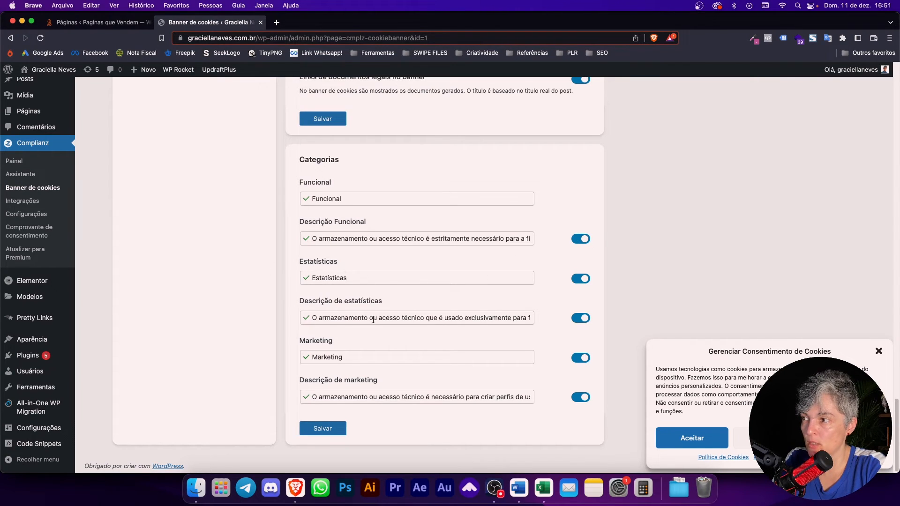
Step: Save the banner texts and categories, then return to the top of the styling page
{"action": "scroll", "coordinate": [387, 403], "scroll_direction": "down", "scroll_amount": 1}
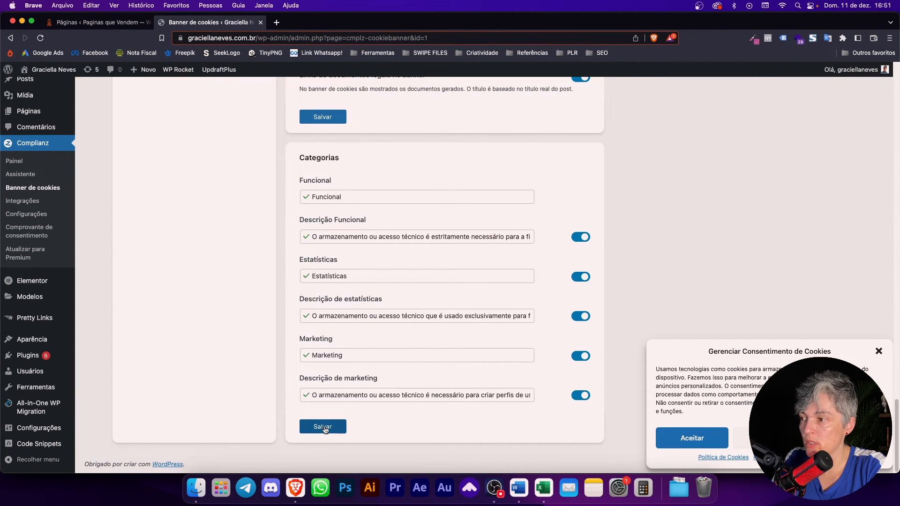
{"action": "left_click", "coordinate": [323, 427]}
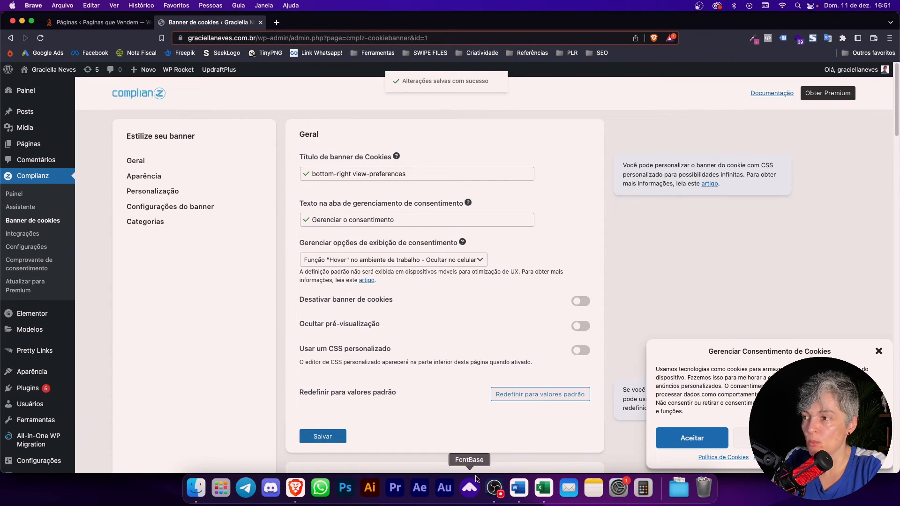
{"action": "scroll", "coordinate": [458, 403], "scroll_direction": "down", "scroll_amount": 20}
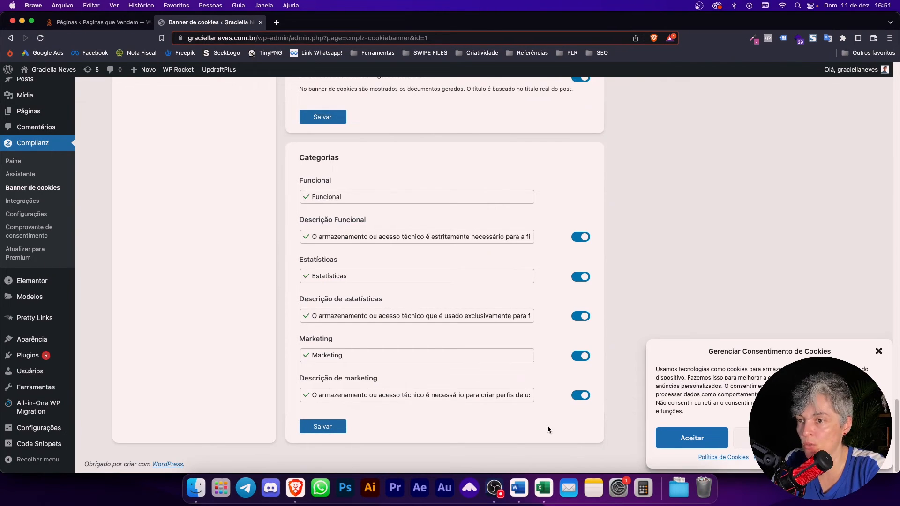
{"action": "scroll", "coordinate": [250, 435], "scroll_direction": "up", "scroll_amount": 15}
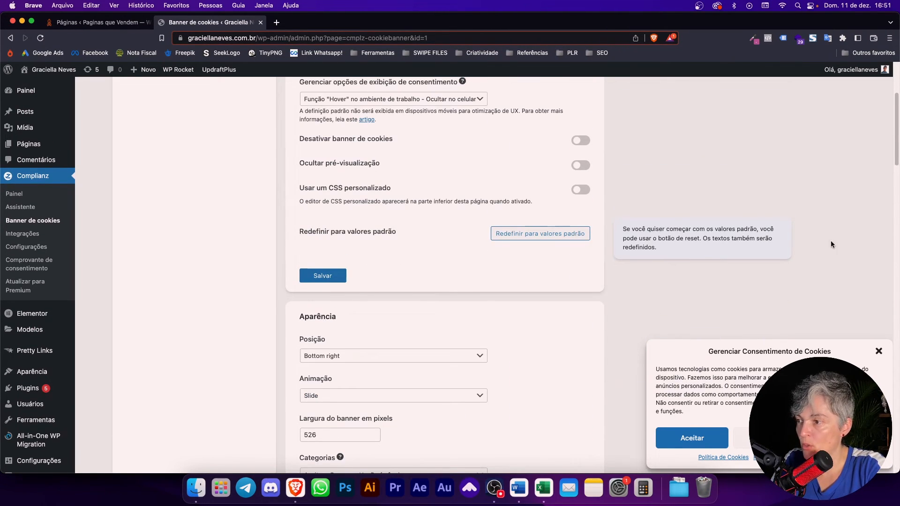
{"action": "scroll", "coordinate": [717, 213], "scroll_direction": "up", "scroll_amount": 5}
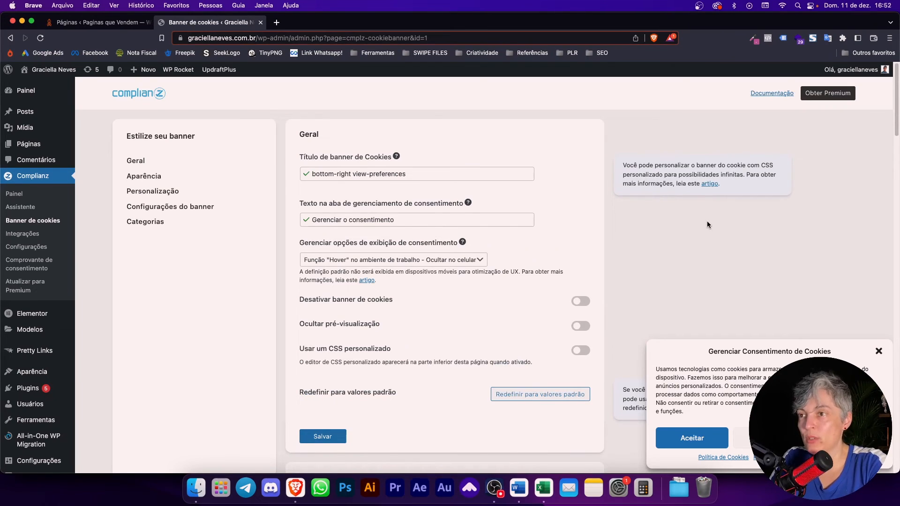